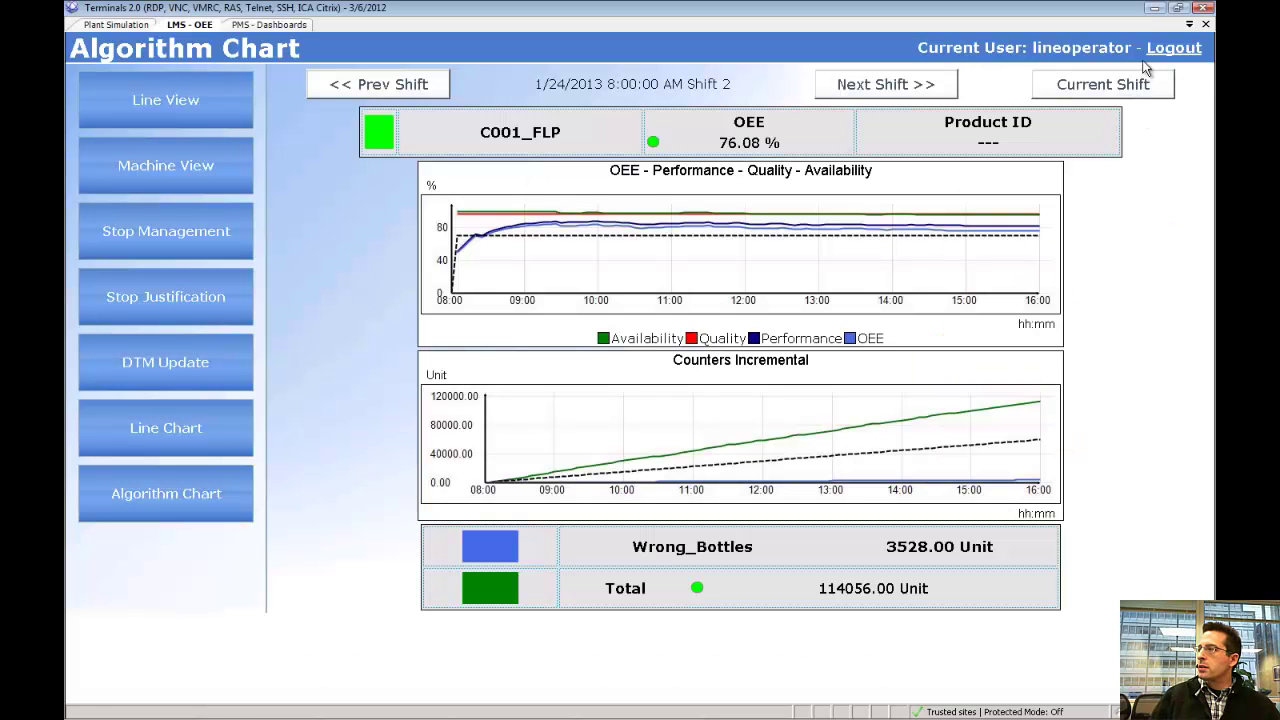
# - Log the line operator out of the SIMATIC IT OEE Operator Interface
pyautogui.click(1172, 48)
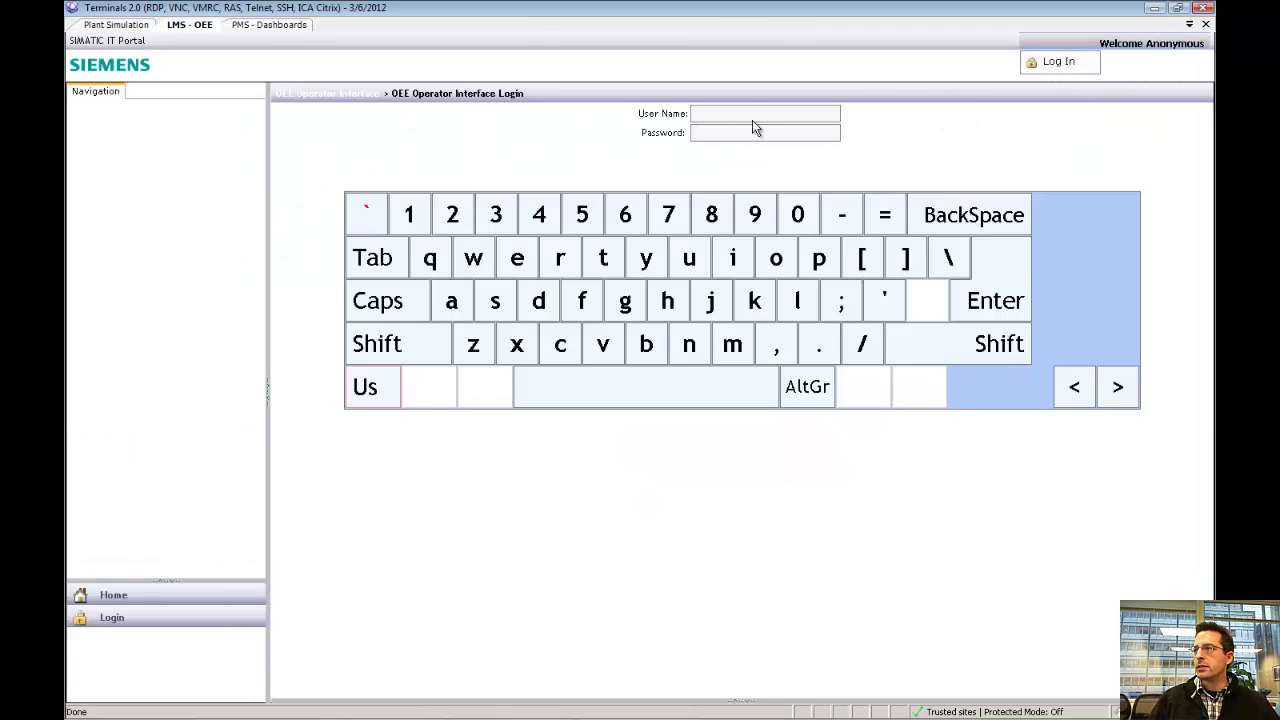
# - Log into the portal as manager and expand the navigation list to show every section
pyautogui.click(752, 116)
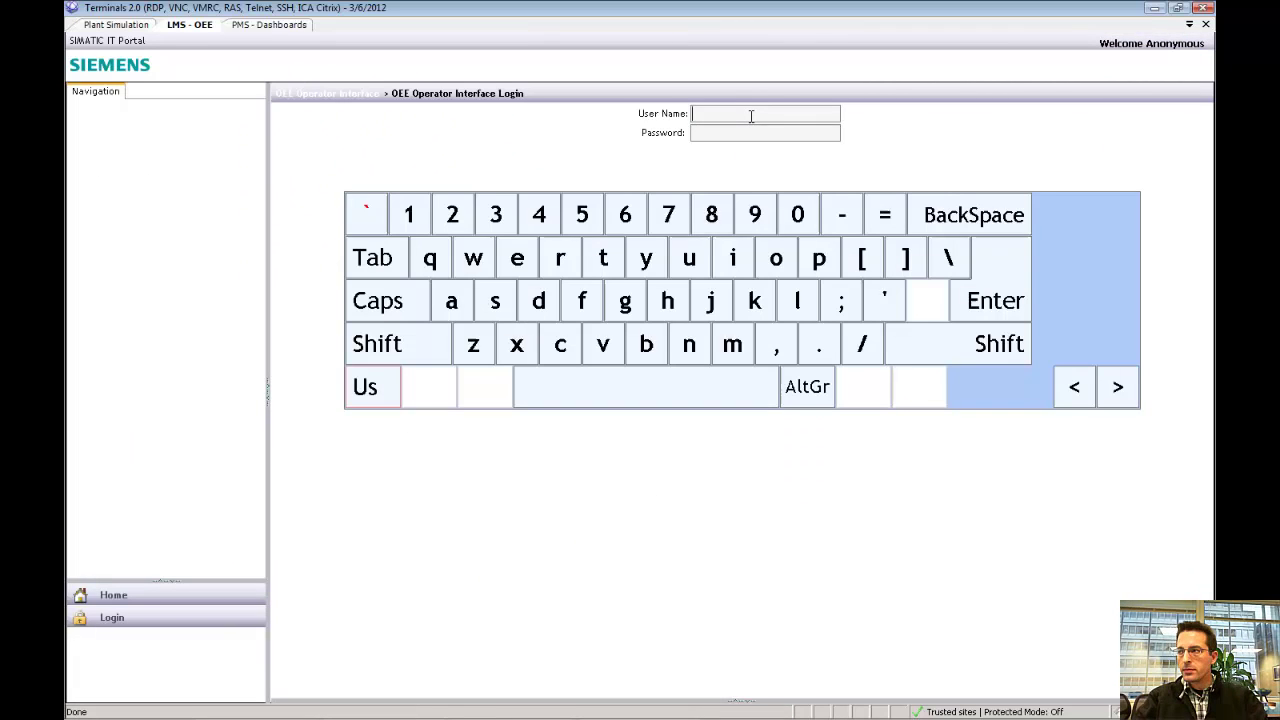
pyautogui.write('manager')
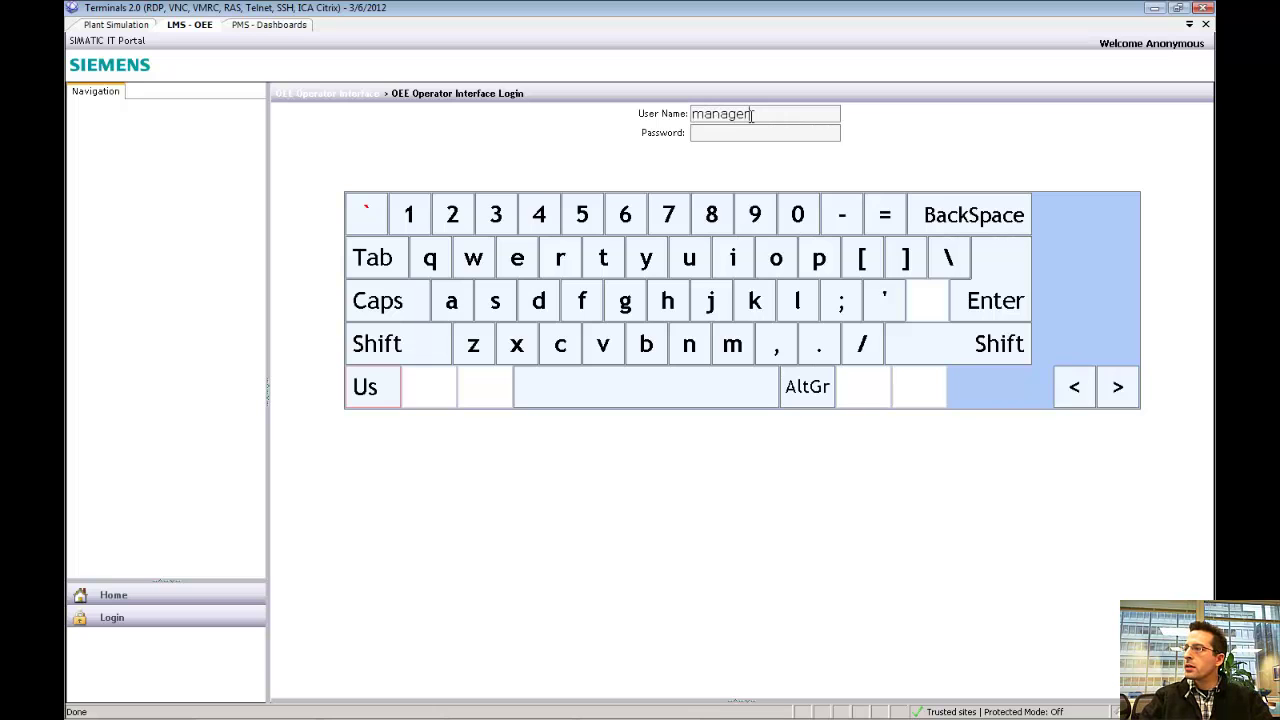
pyautogui.press('Return')
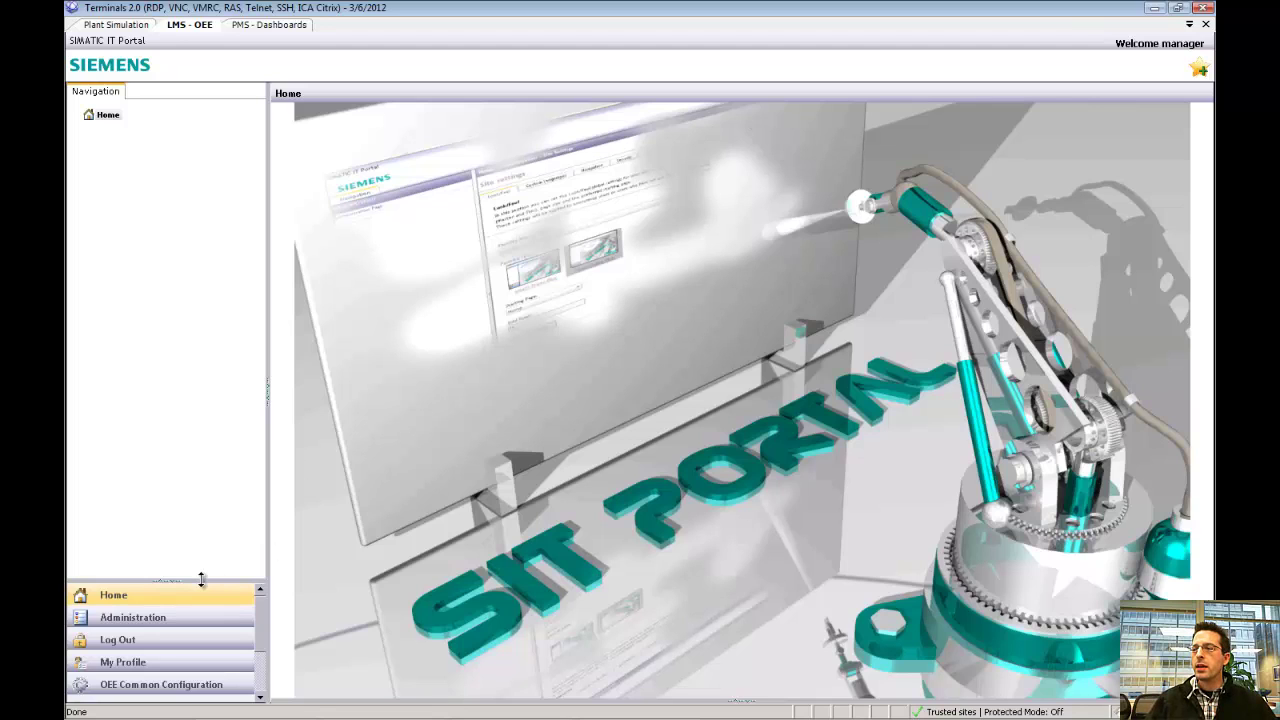
pyautogui.moveTo(200, 580); pyautogui.dragTo(197, 358)
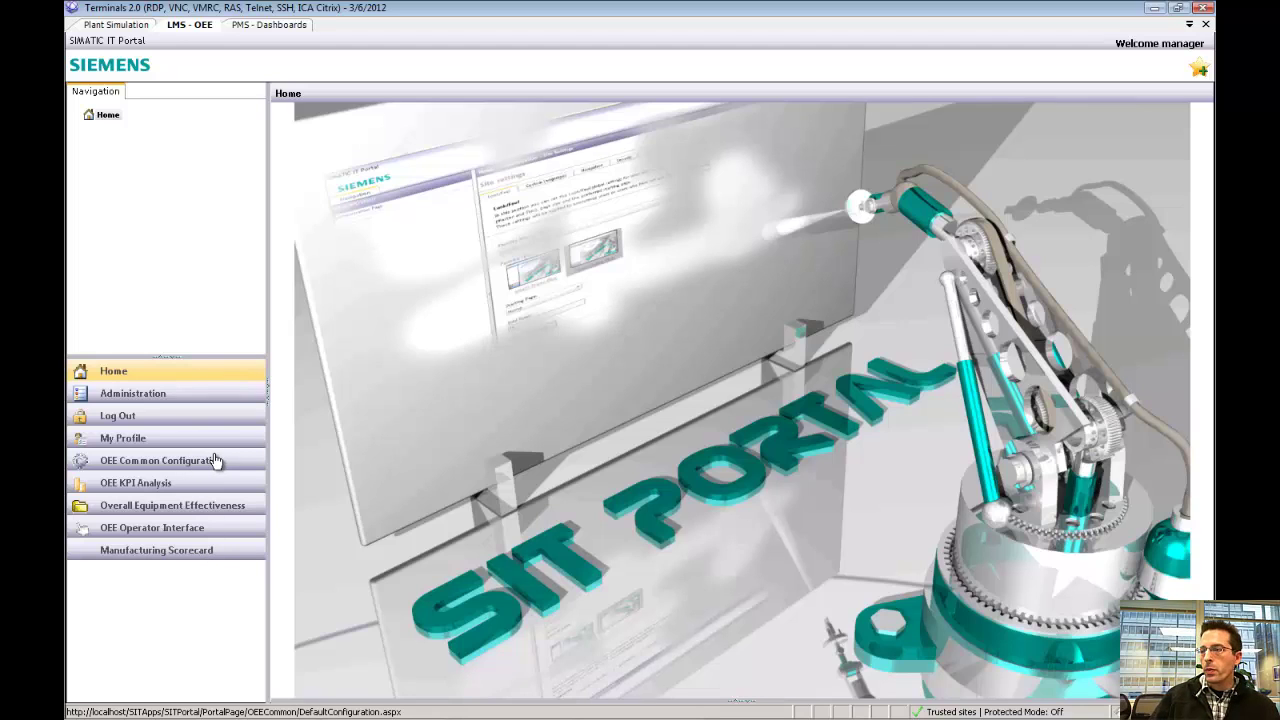
# - Open the Gantt Viewer page under Overall Equipment Effectiveness
pyautogui.click(240, 509)
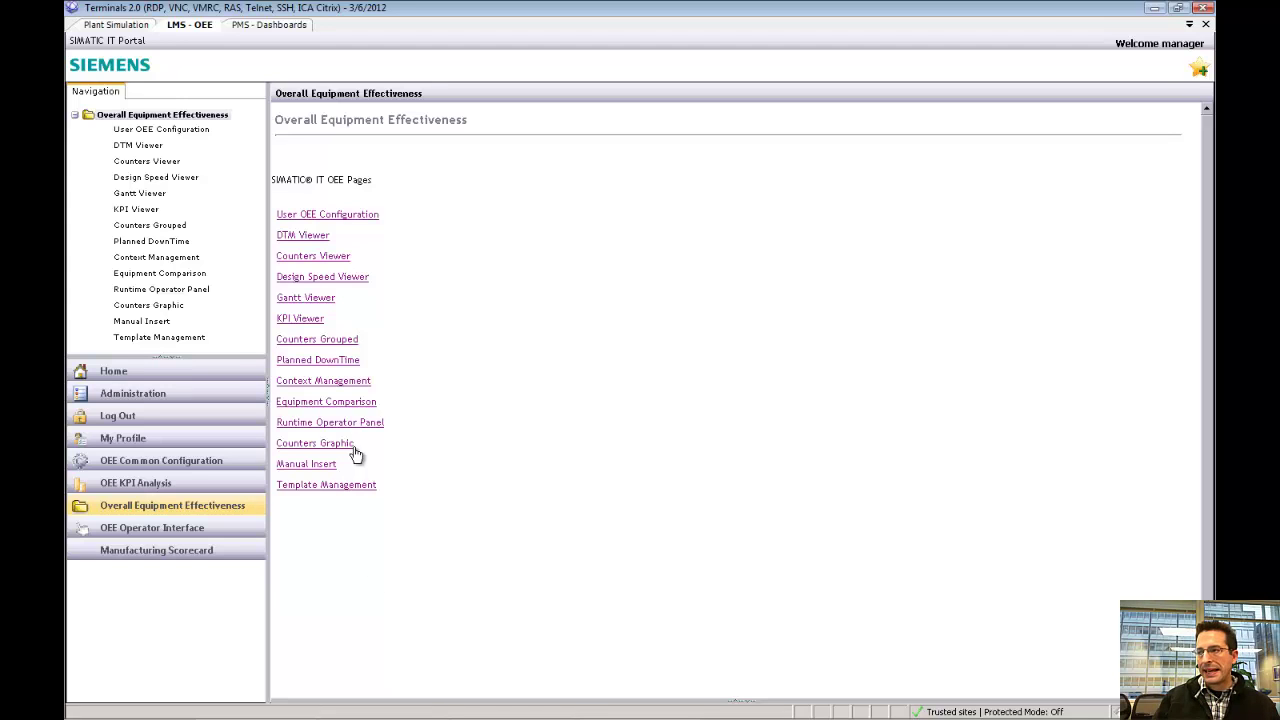
pyautogui.click(307, 304)
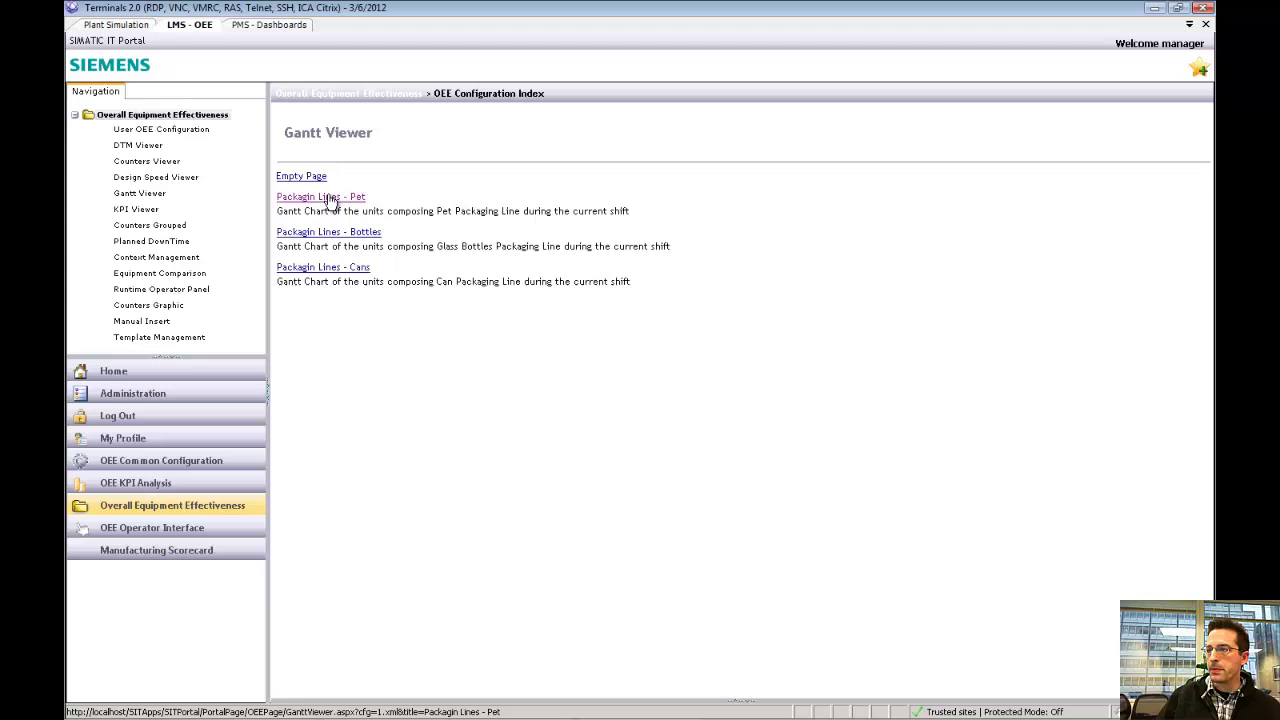
# - Open the Packagin Lines - Pet Gantt chart and inspect its equipment state bars
pyautogui.click(331, 199)
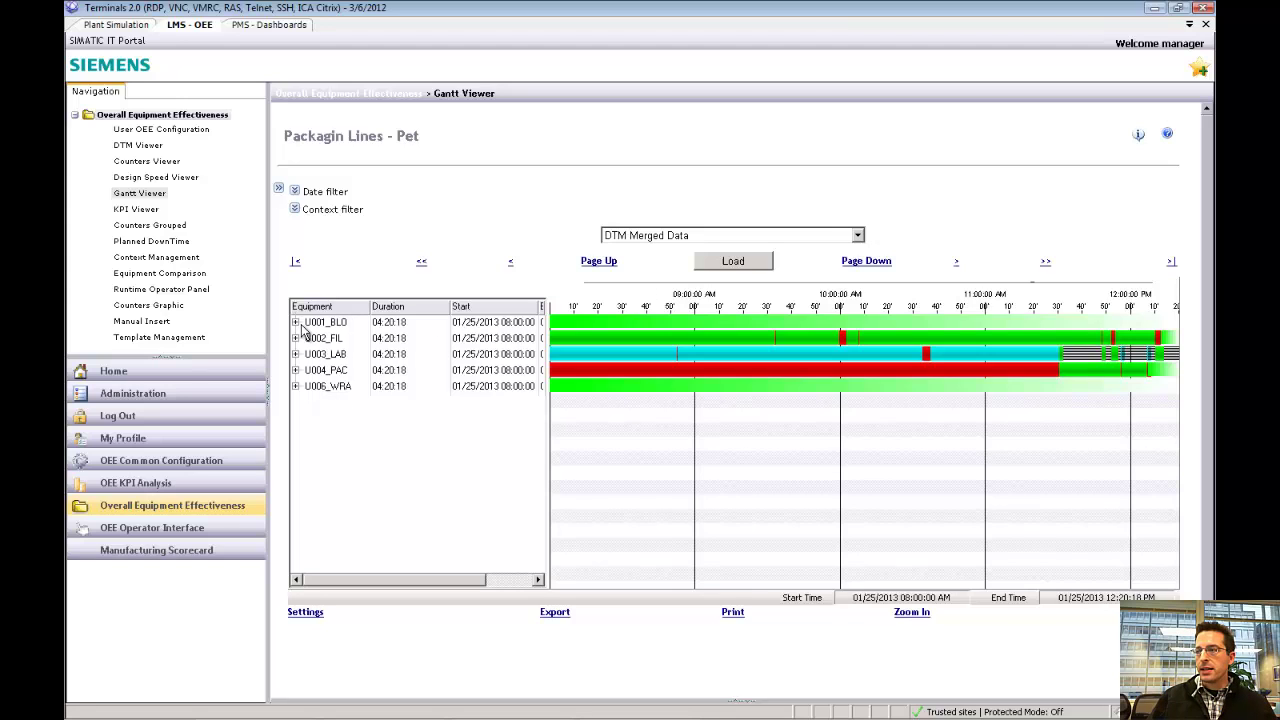
pyautogui.moveTo(565, 330)
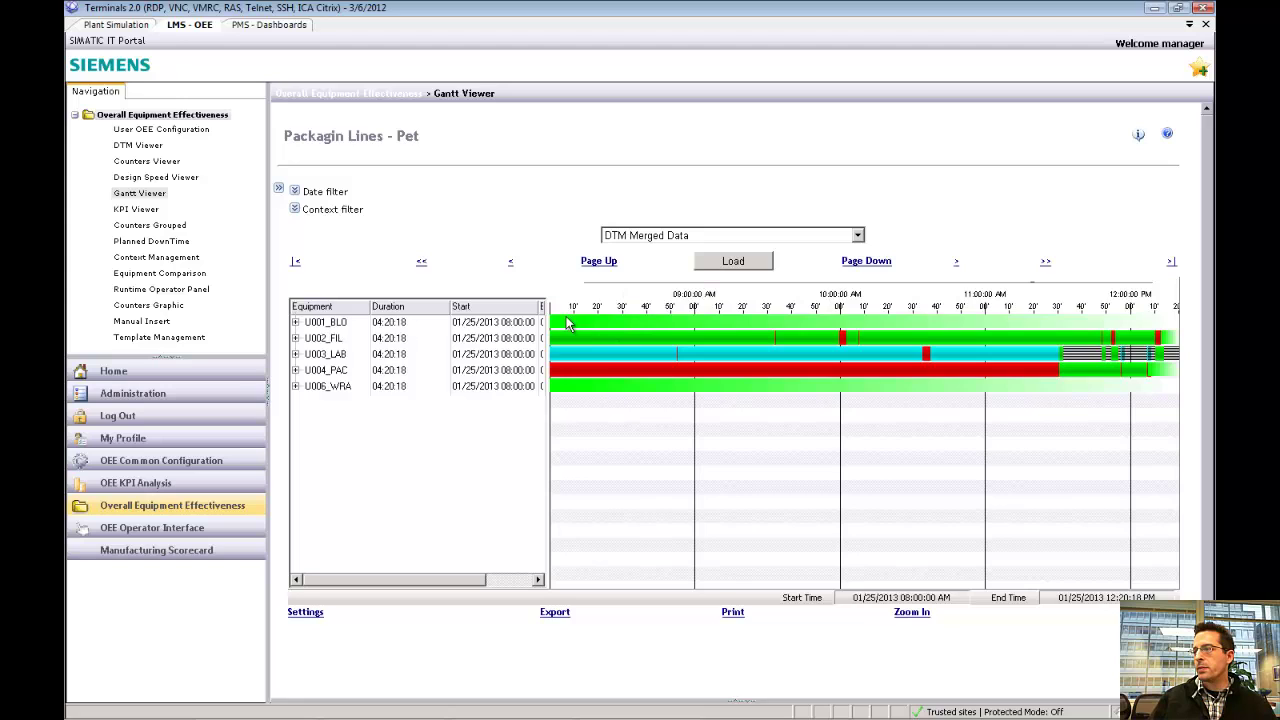
pyautogui.moveTo(640, 320)
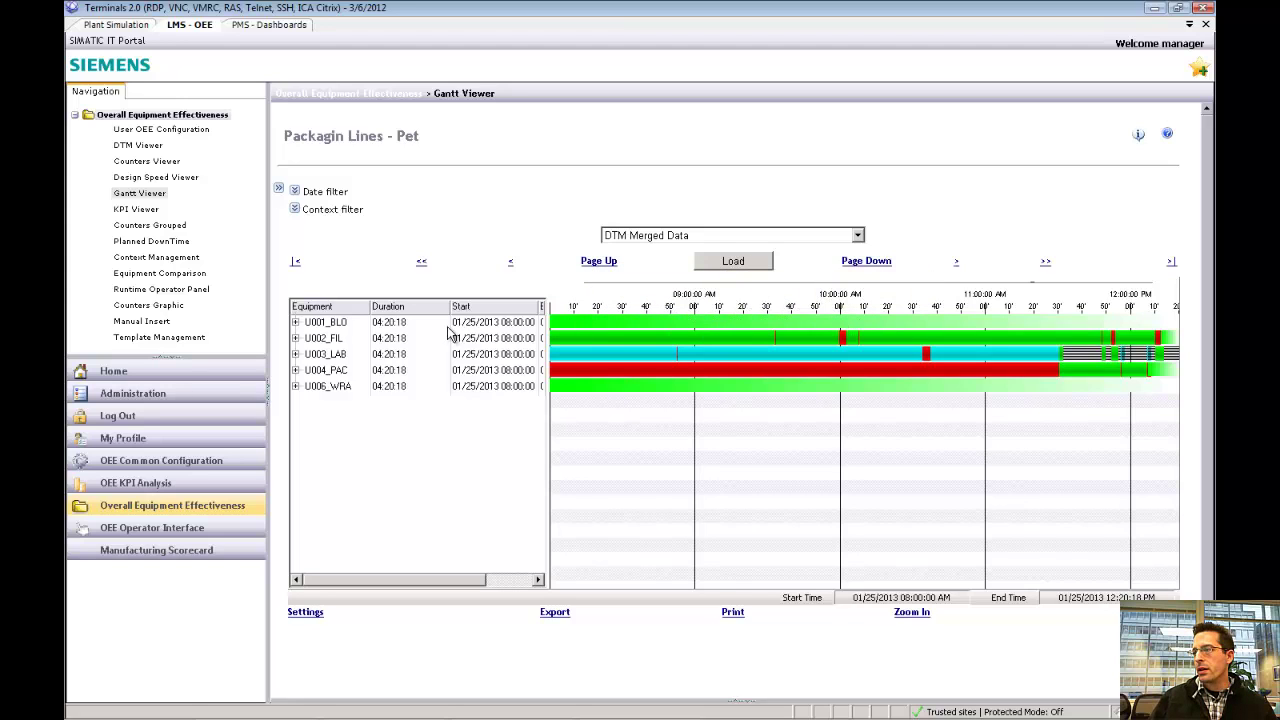
# - Expand U004_PAC into its Running and Unknown Error states, widening the Equipment column
pyautogui.click(336, 374)
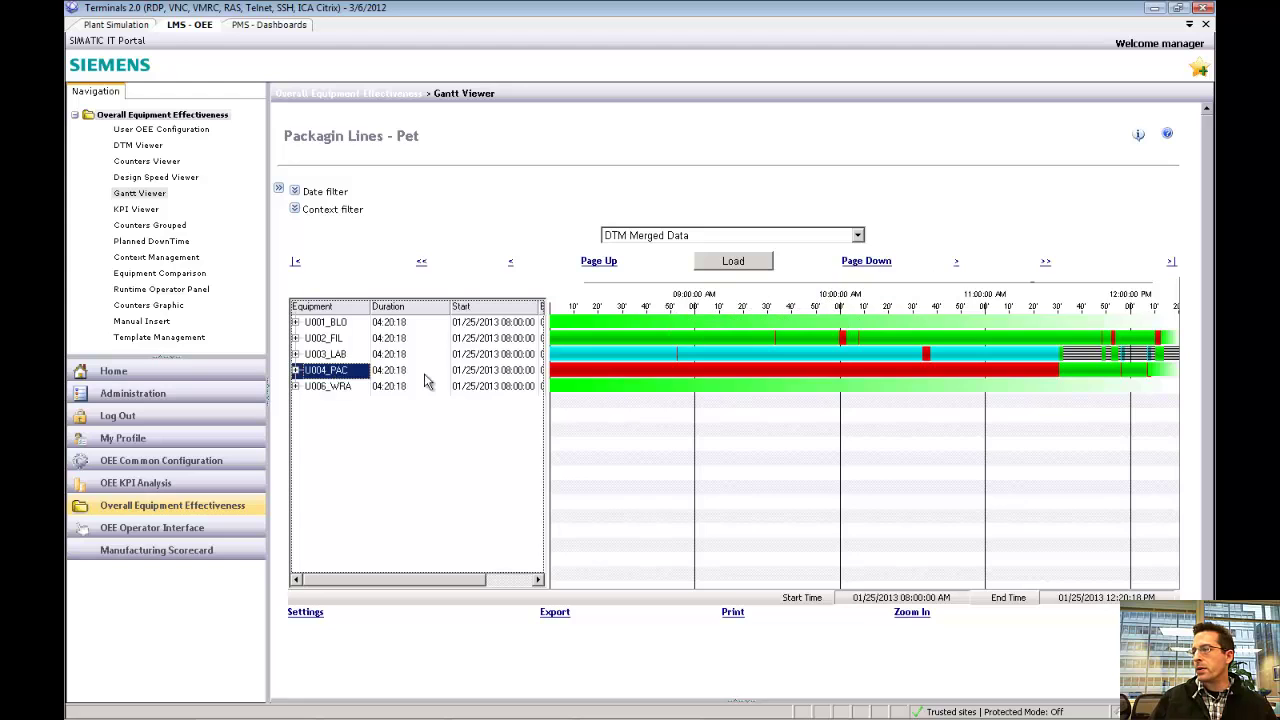
pyautogui.moveTo(865, 375)
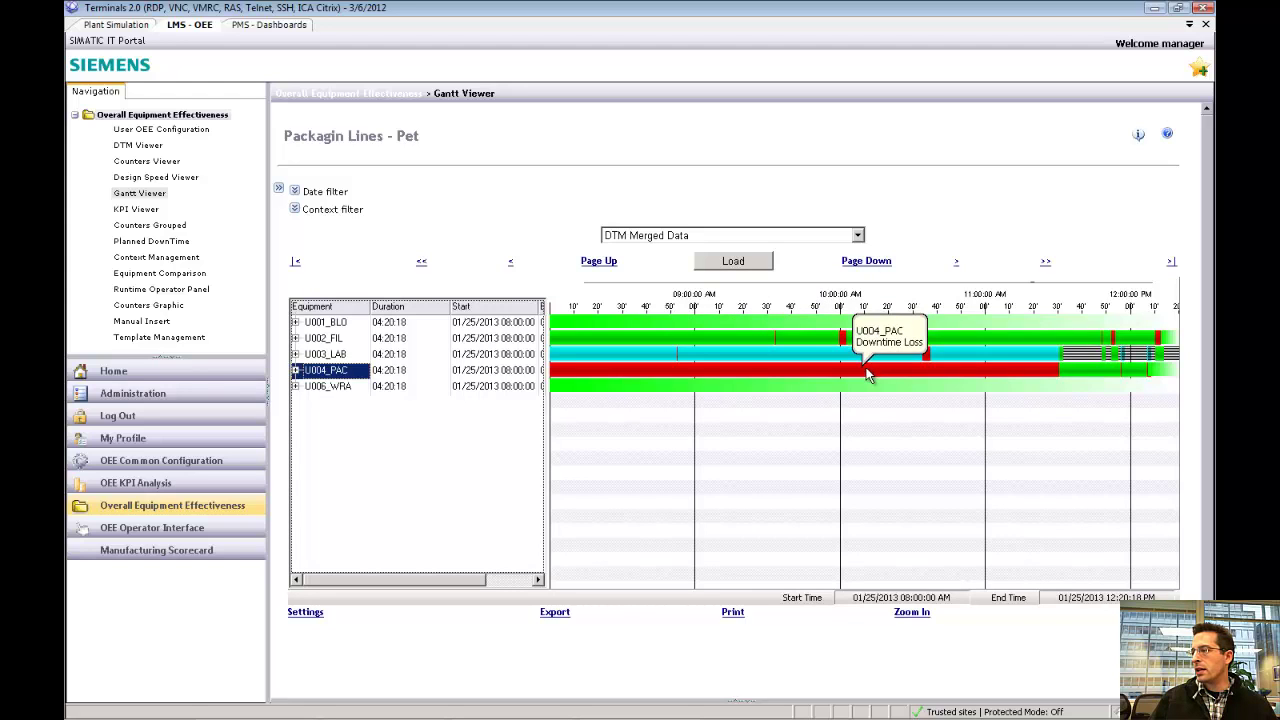
pyautogui.click(296, 370)
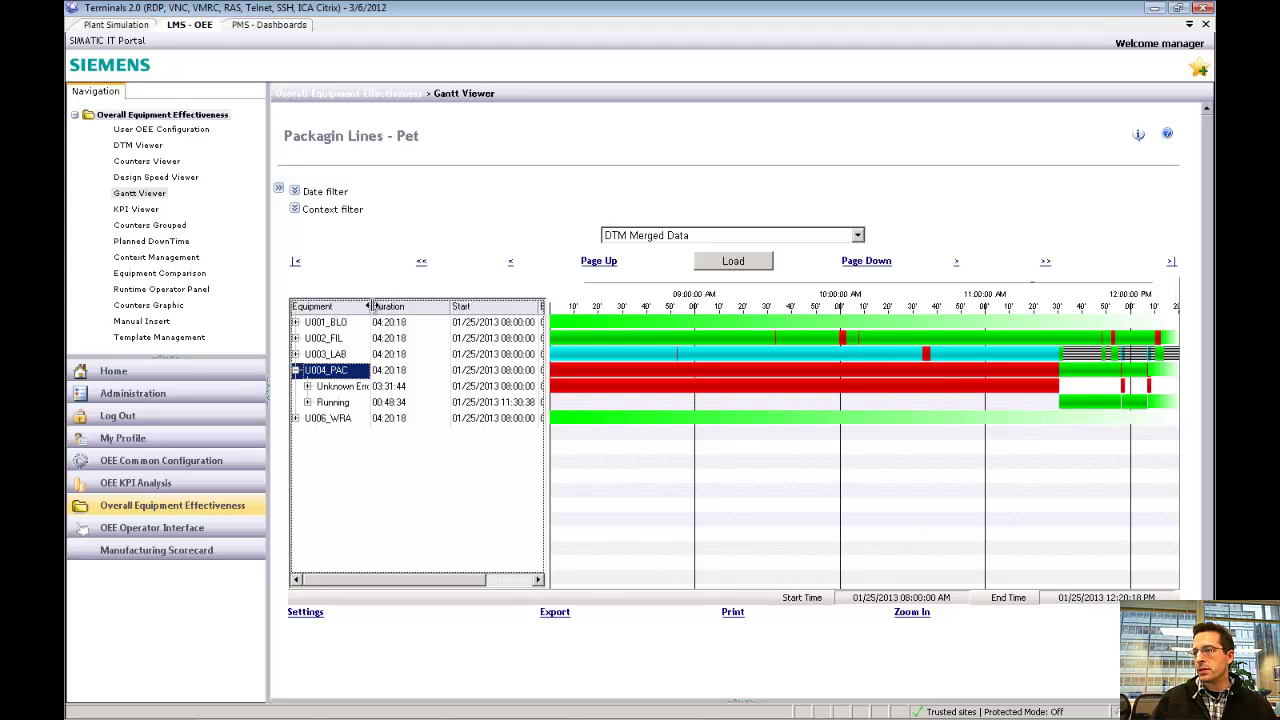
pyautogui.moveTo(370, 306); pyautogui.dragTo(388, 306)
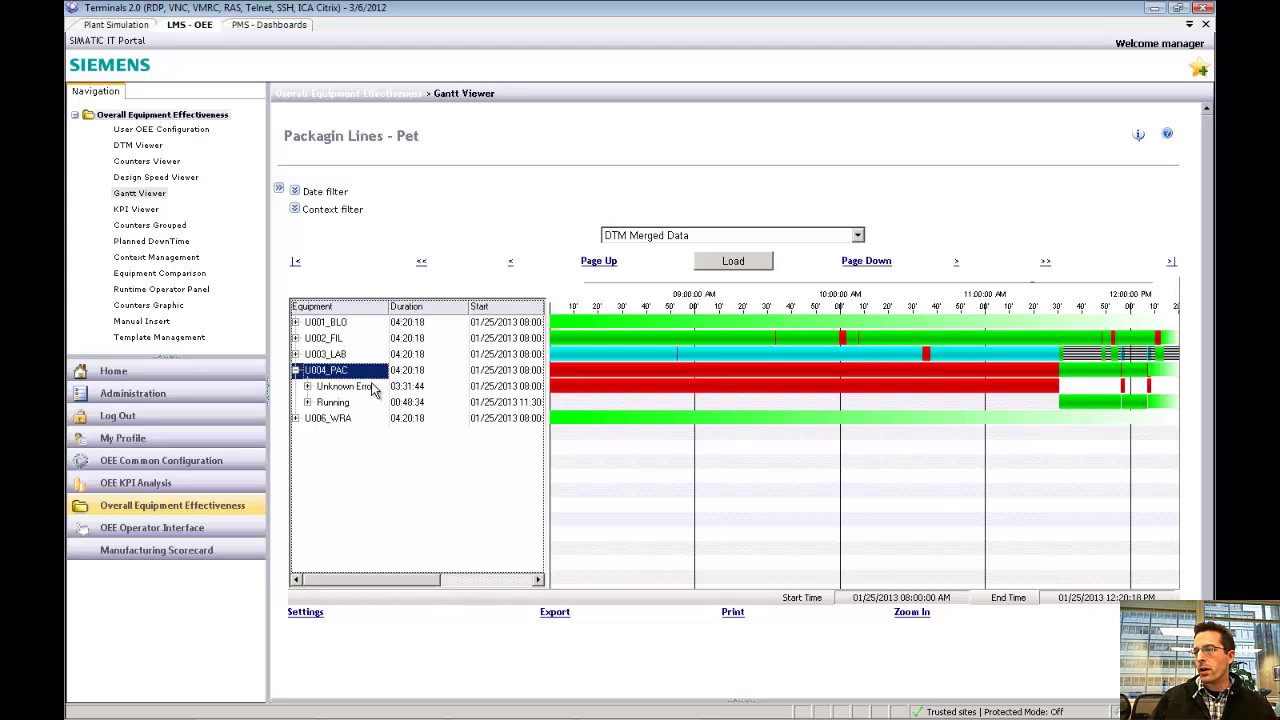
pyautogui.click(312, 400)
pyautogui.click(311, 388)
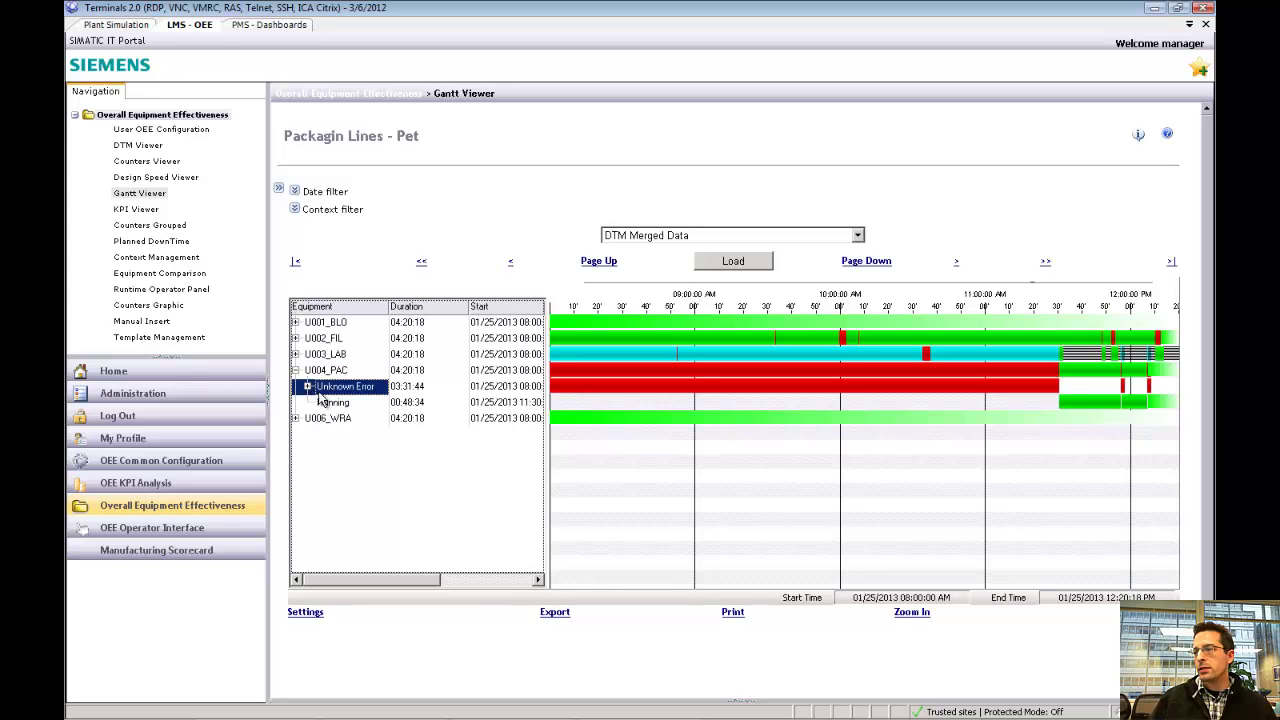
# - Expand U002_FIL's Fault state into Electrical Fault and Hydraulic Fault rows
pyautogui.click(323, 340)
pyautogui.click(295, 339)
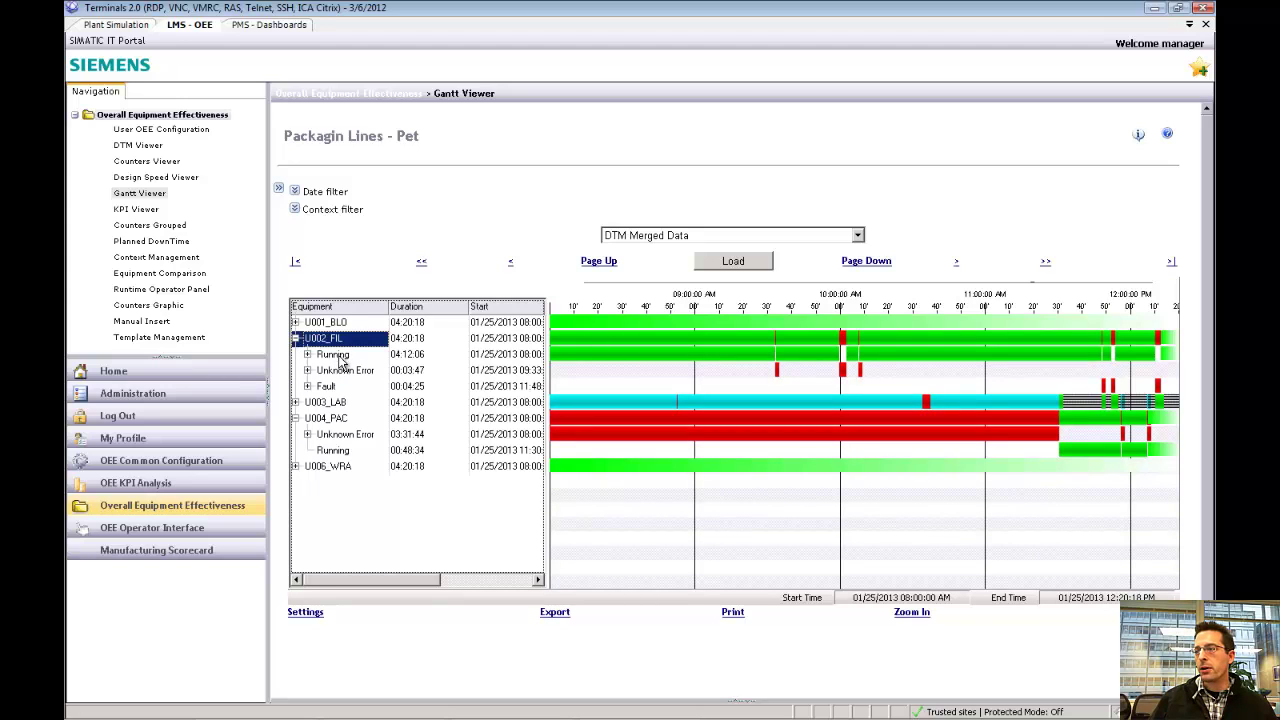
pyautogui.click(326, 388)
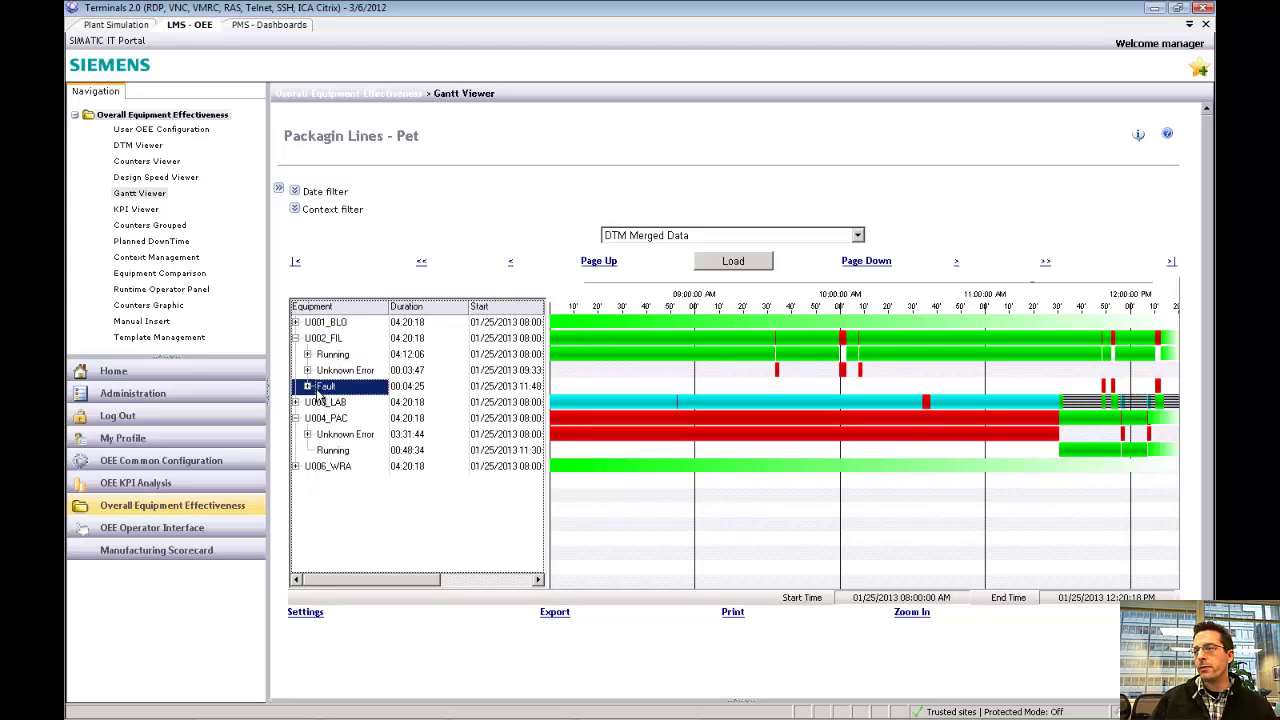
pyautogui.click(308, 387)
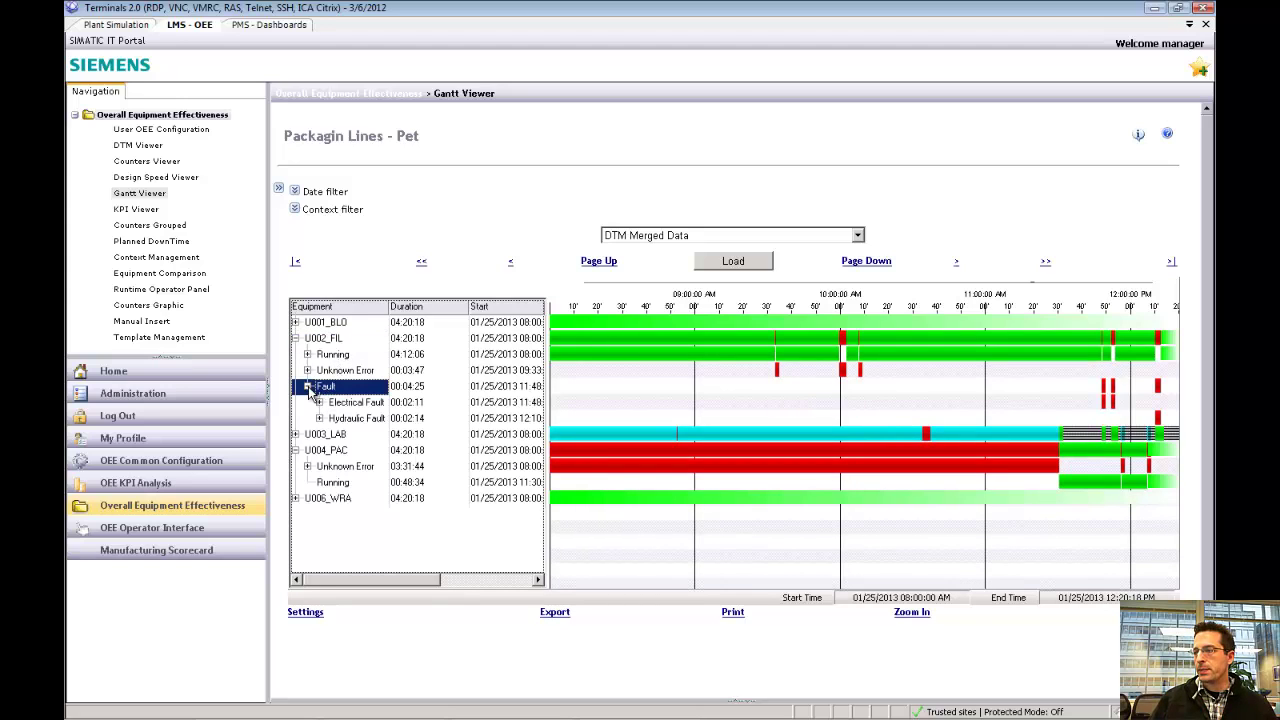
pyautogui.click(366, 404)
pyautogui.click(360, 419)
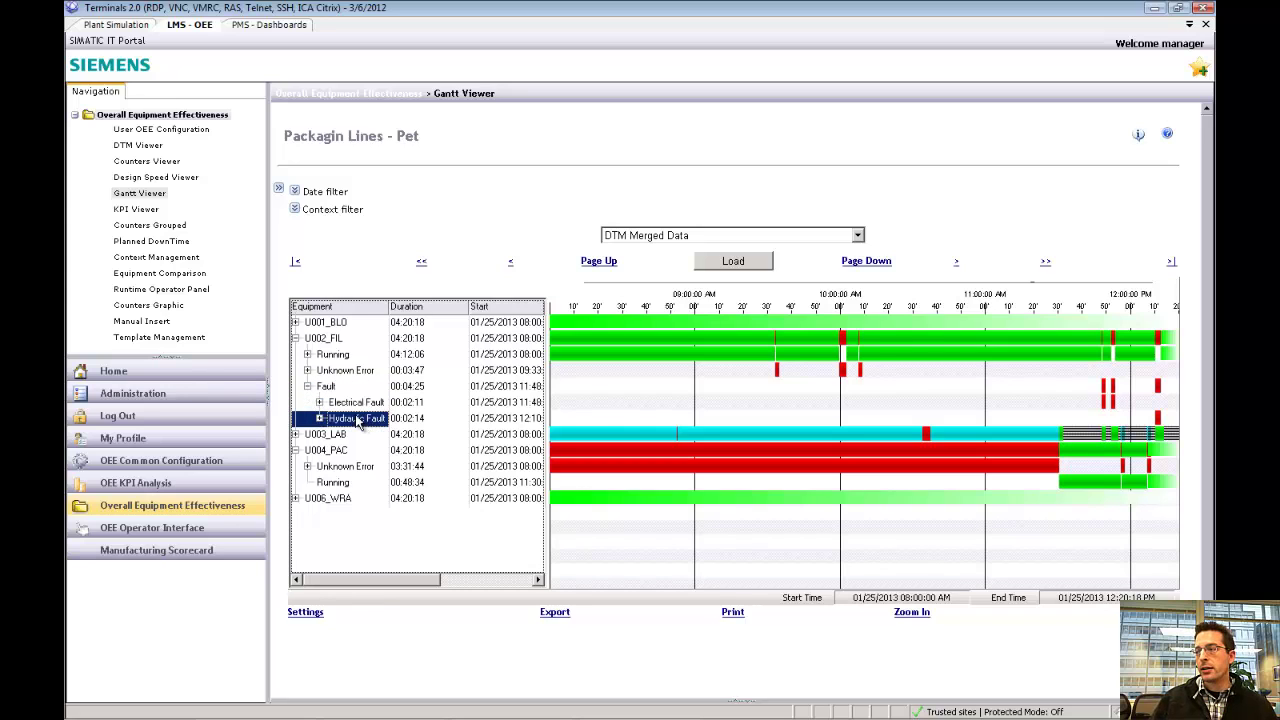
# - Inspect the fault bars, then exit browser full-screen mode with F11
pyautogui.moveTo(1105, 405)
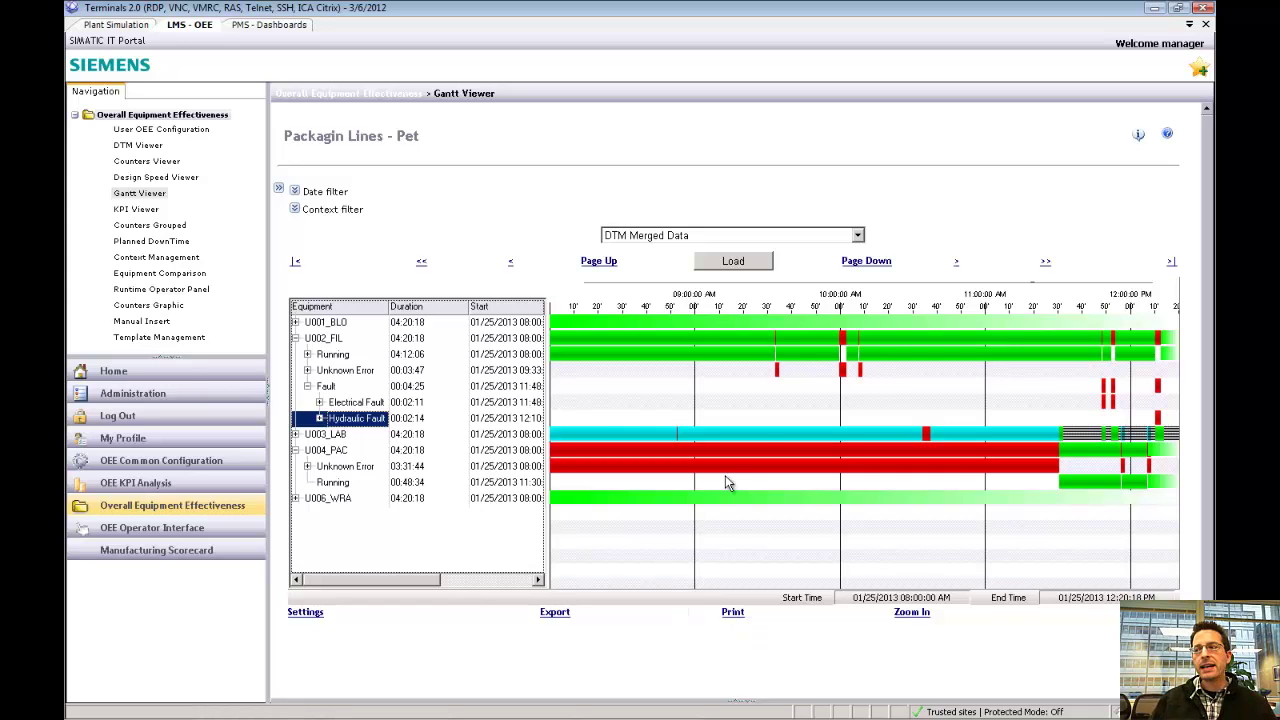
pyautogui.moveTo(976, 456)
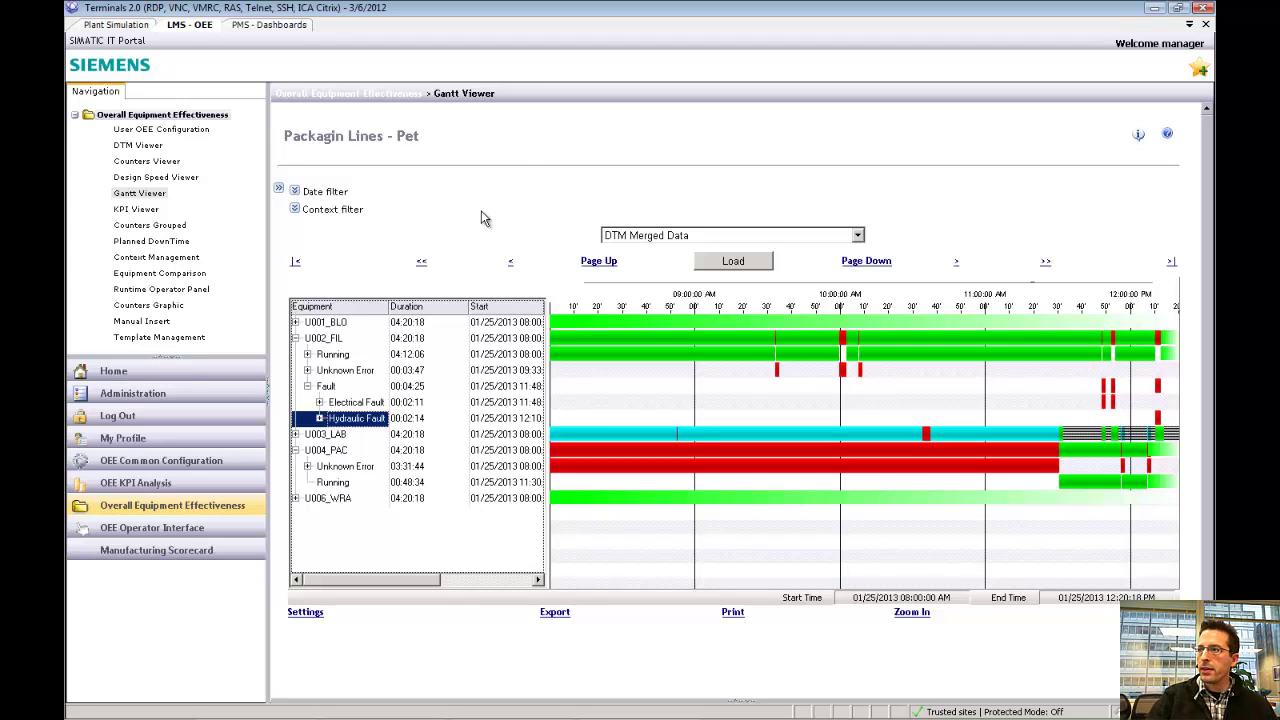
pyautogui.press('F11')
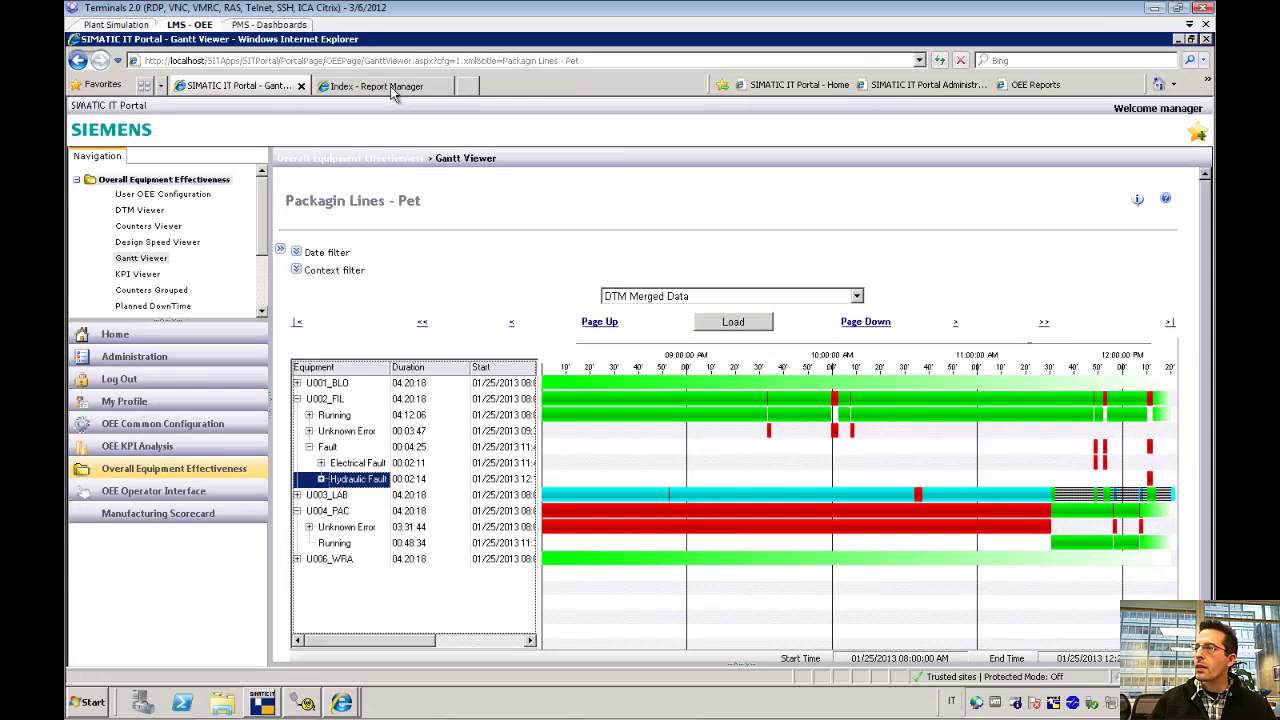
# - Switch to the Index - Report Manager tab and return to full-screen
pyautogui.click(392, 88)
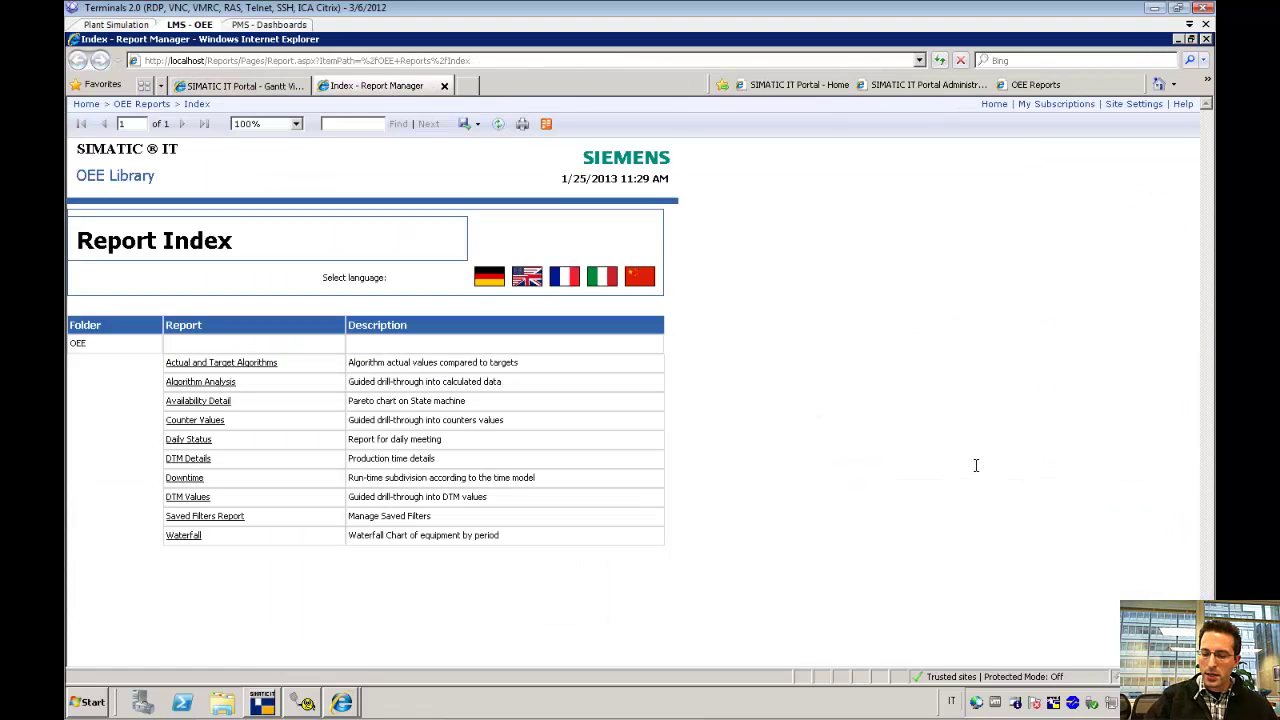
pyautogui.press('F11')
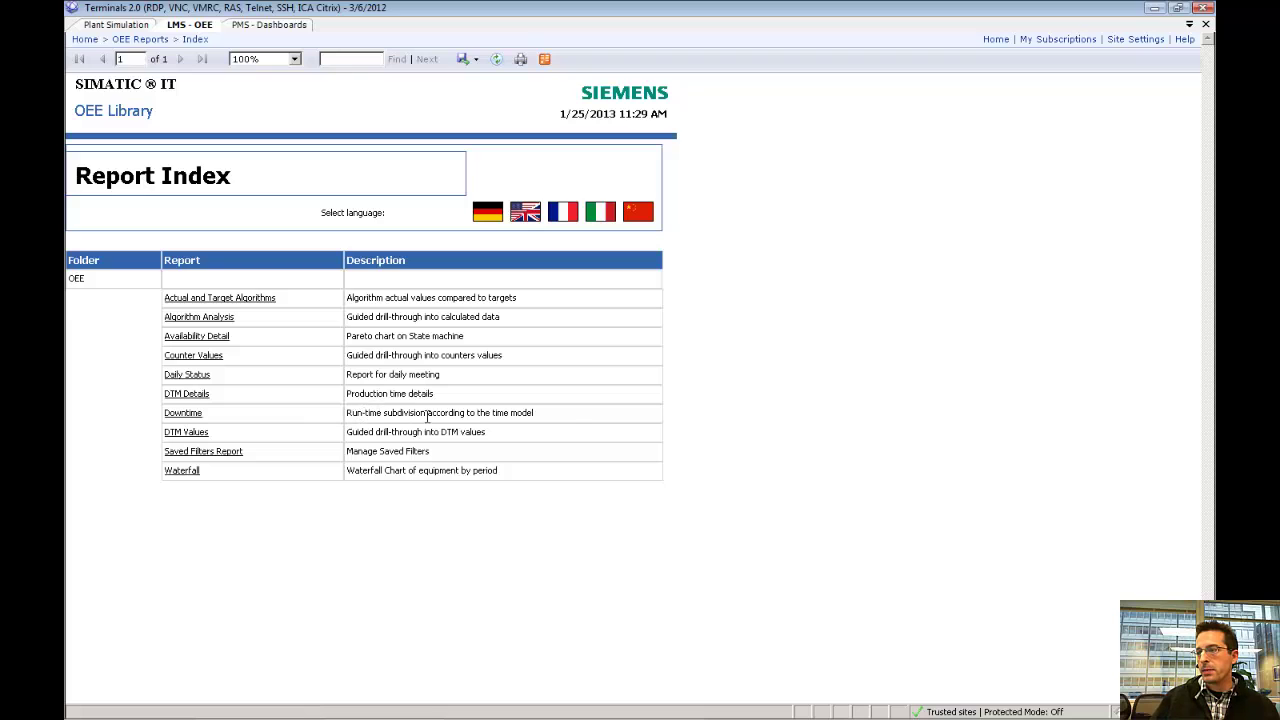
# - Open the Downtime report and enlarge its Equipment list to show every REFPLANT and RtPlant item
pyautogui.click(184, 417)
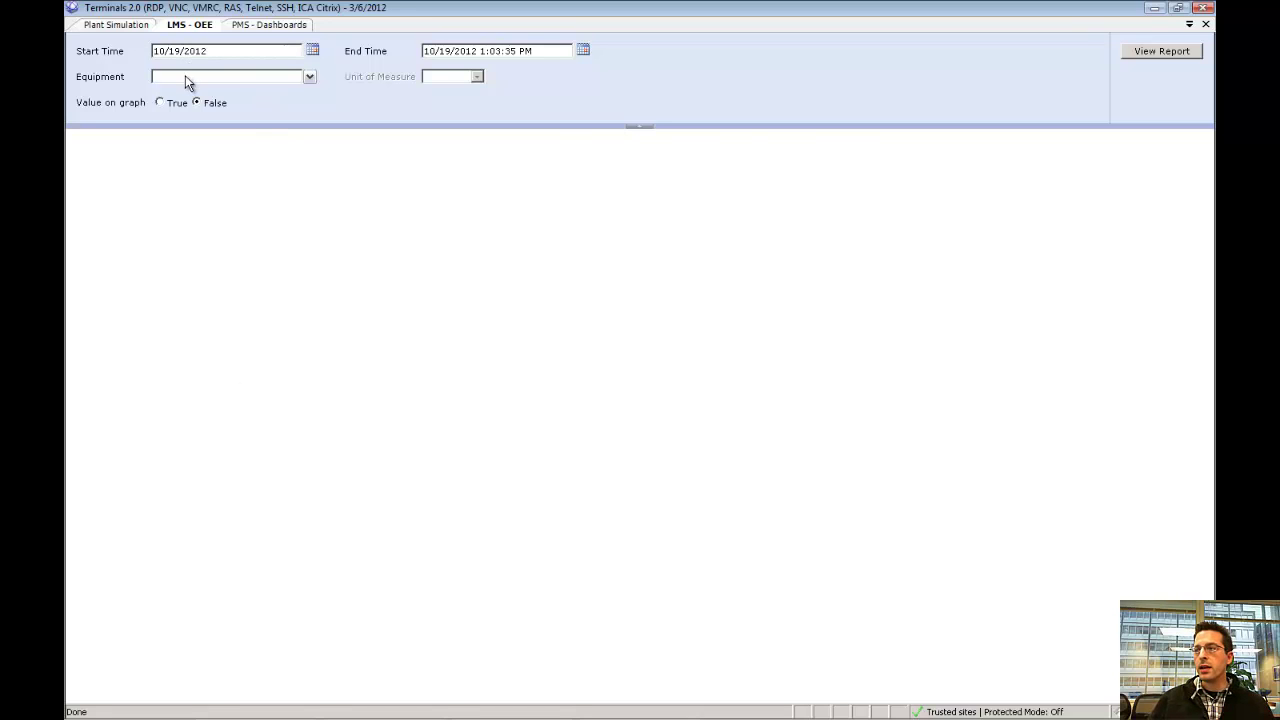
pyautogui.click(310, 78)
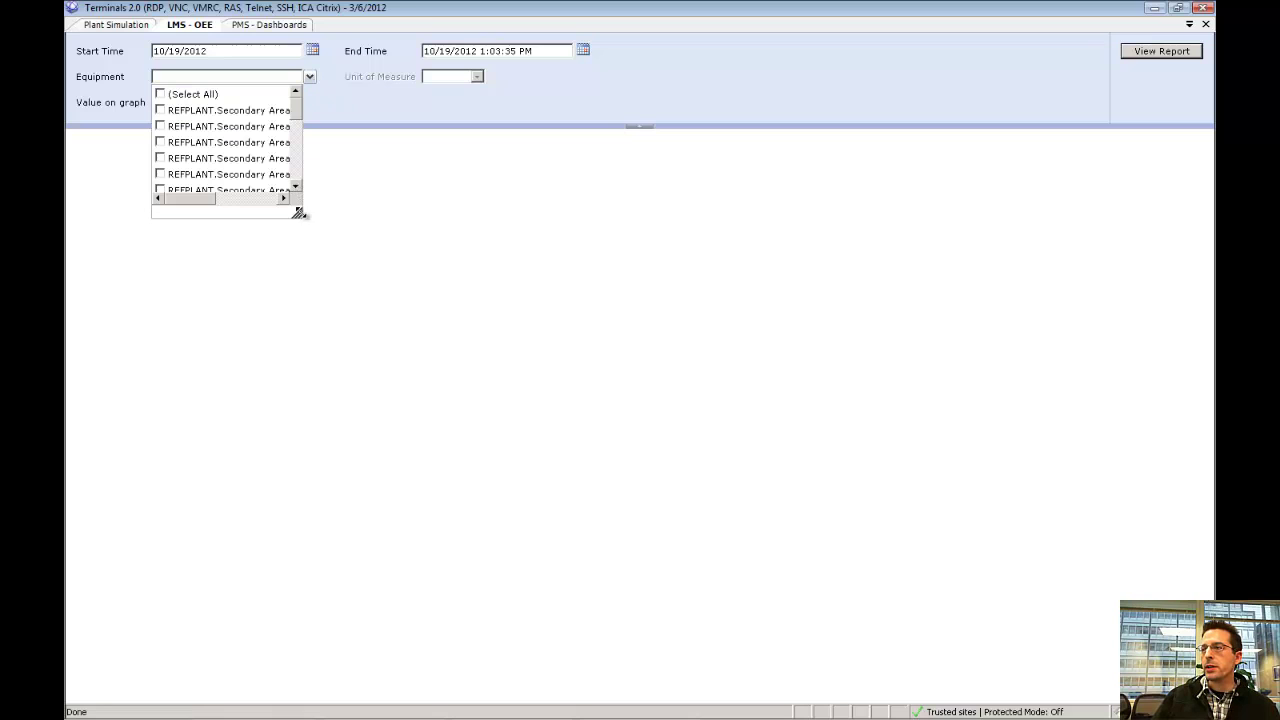
pyautogui.click(286, 145)
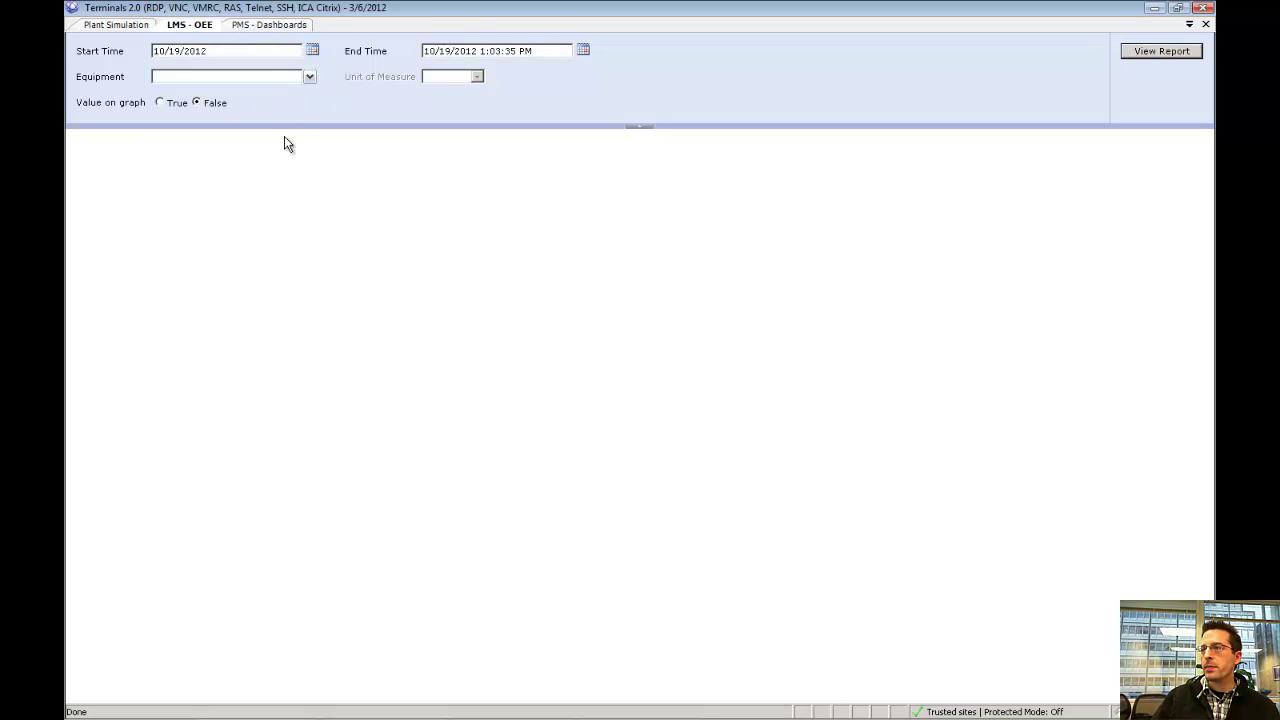
pyautogui.click(310, 77)
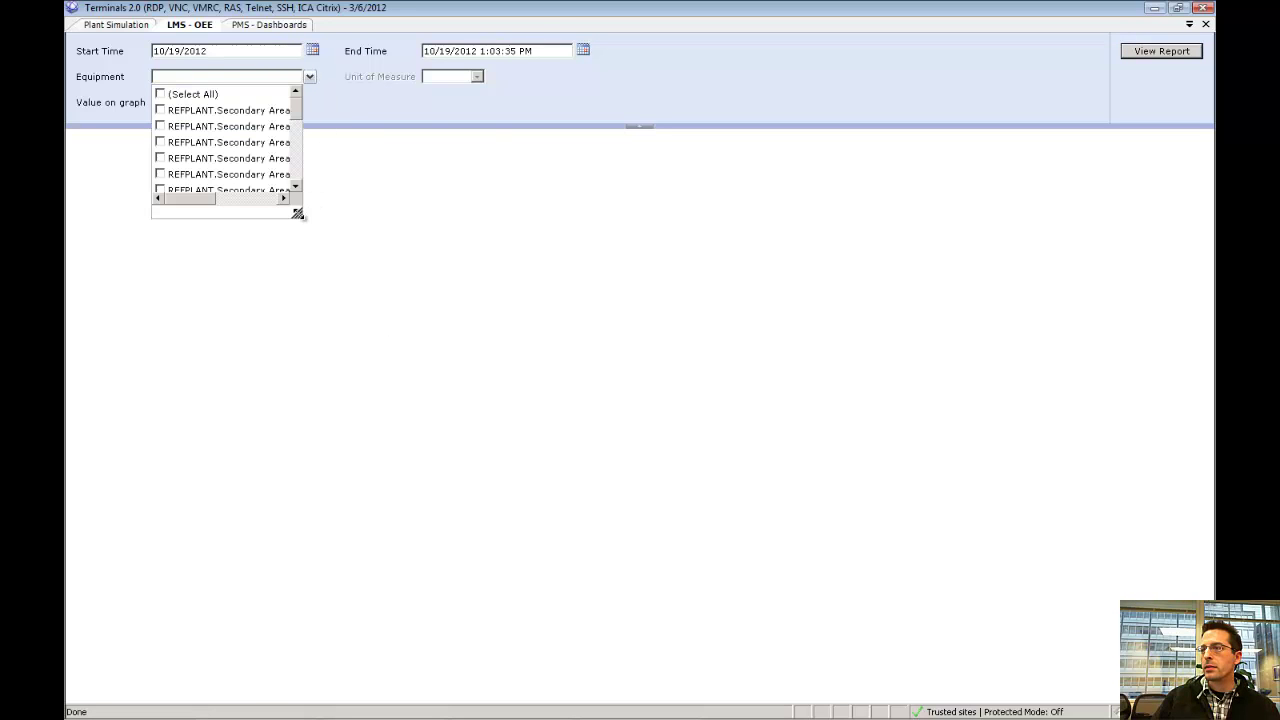
pyautogui.moveTo(301, 215); pyautogui.dragTo(572, 631)
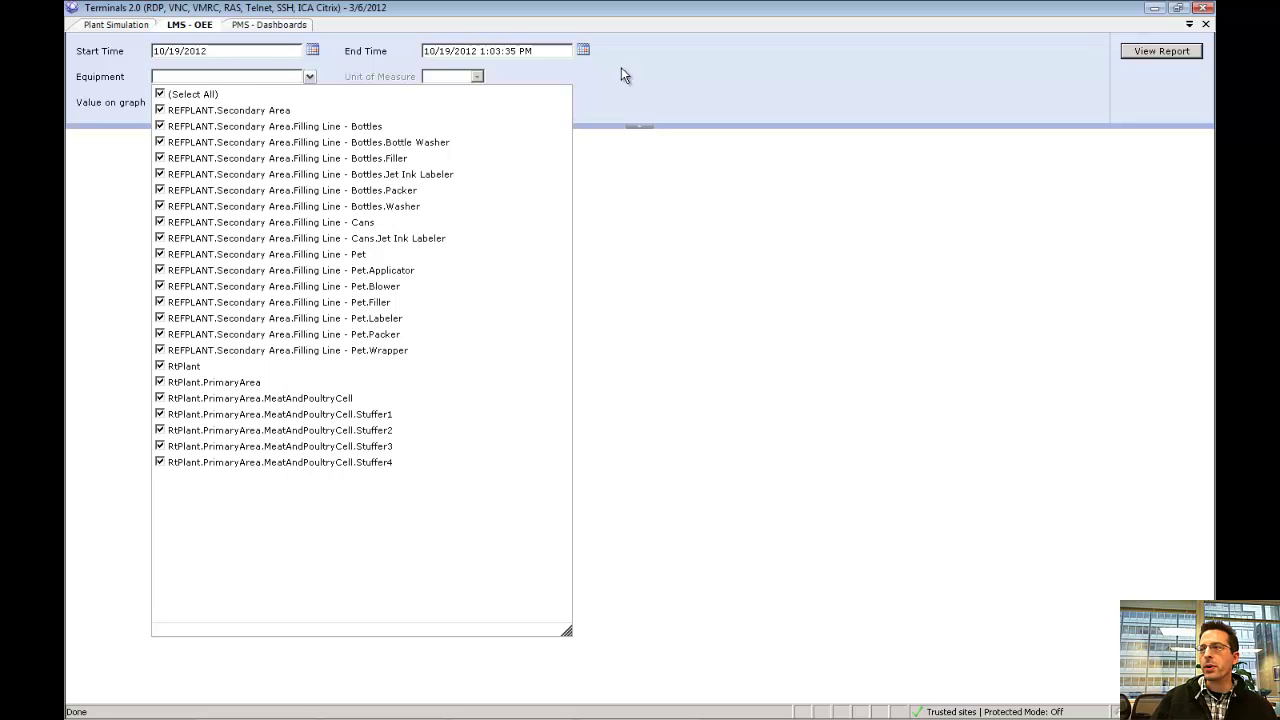
# - Close the Equipment list with all items selected and run View Report
pyautogui.click(664, 98)
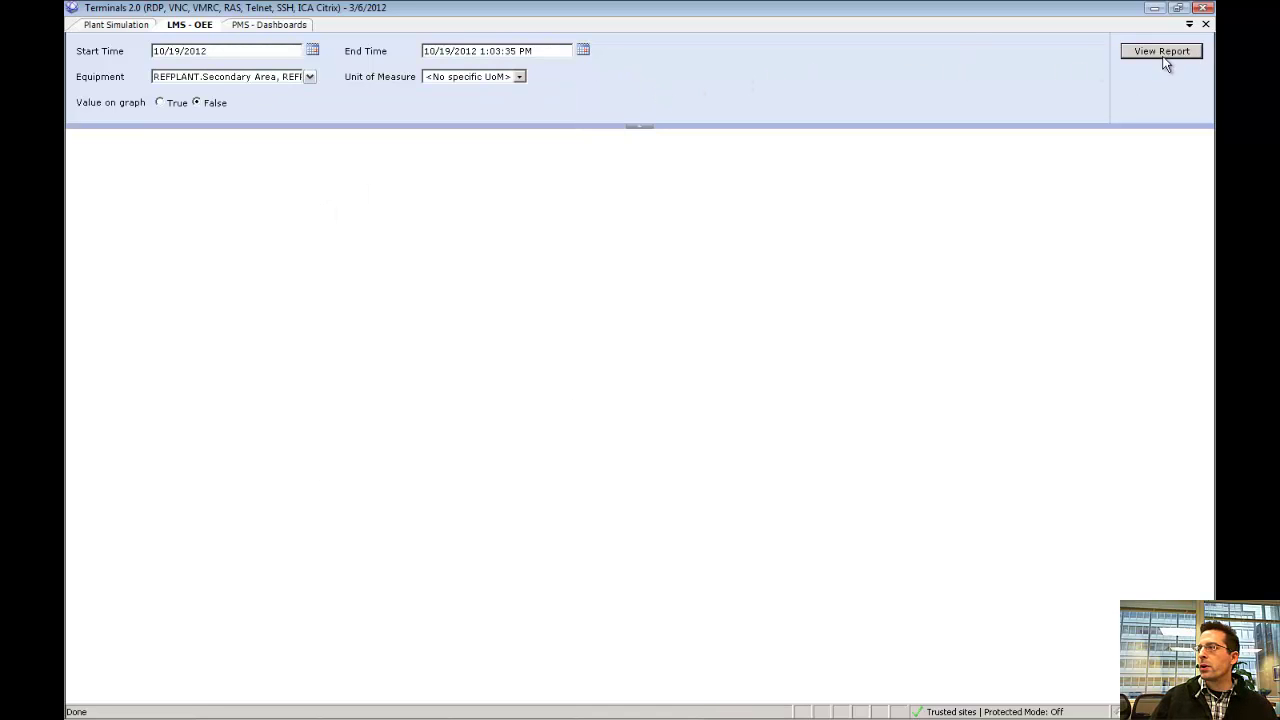
pyautogui.click(1160, 55)
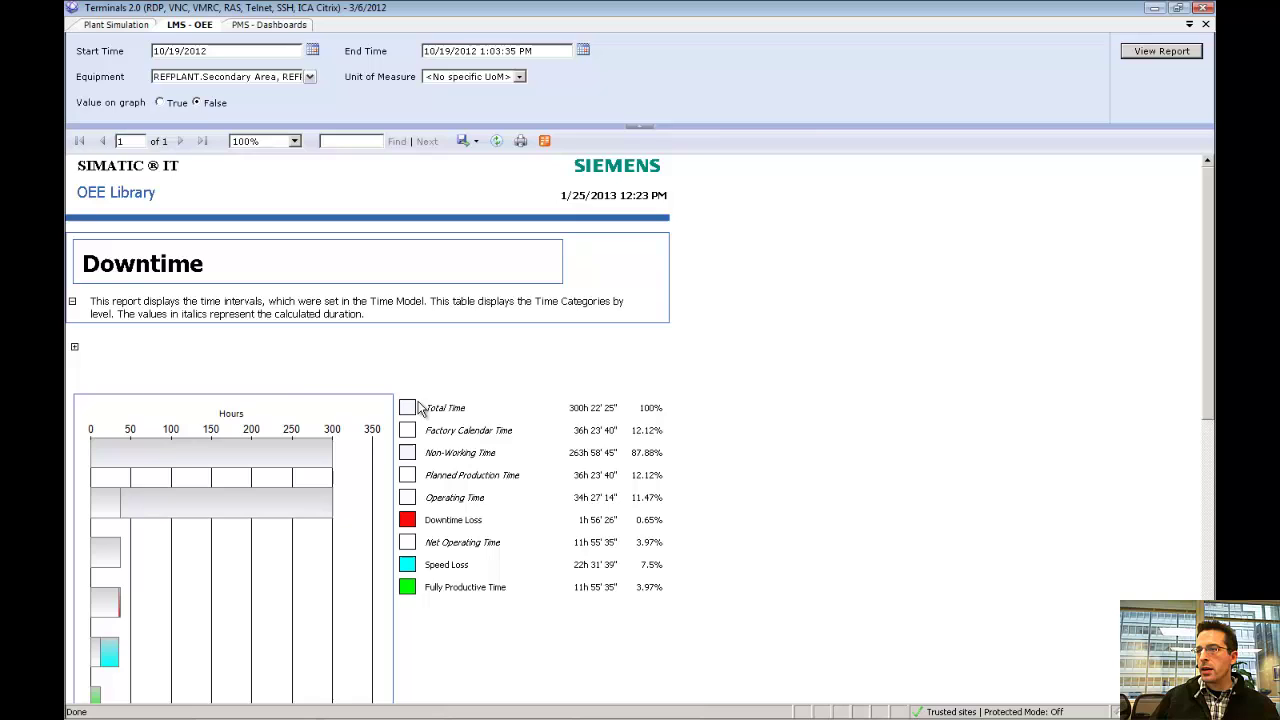
pyautogui.scroll(-3, 312, 371)
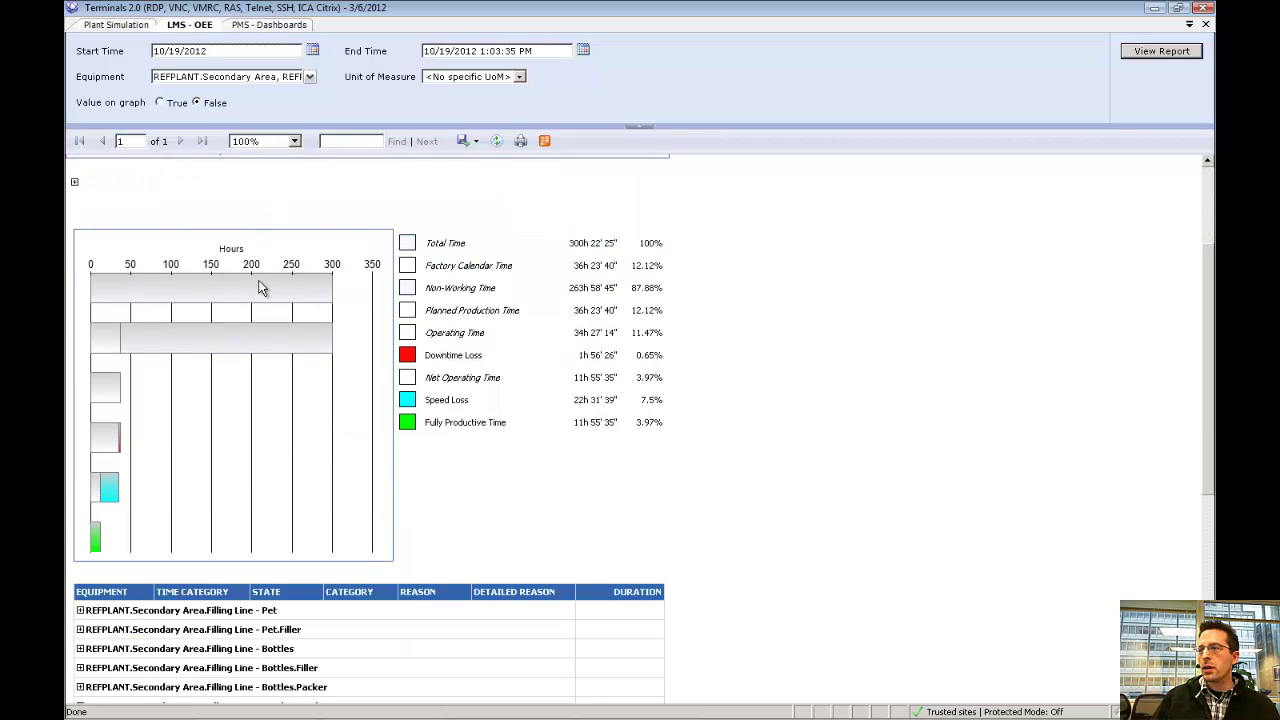
pyautogui.moveTo(255, 297)
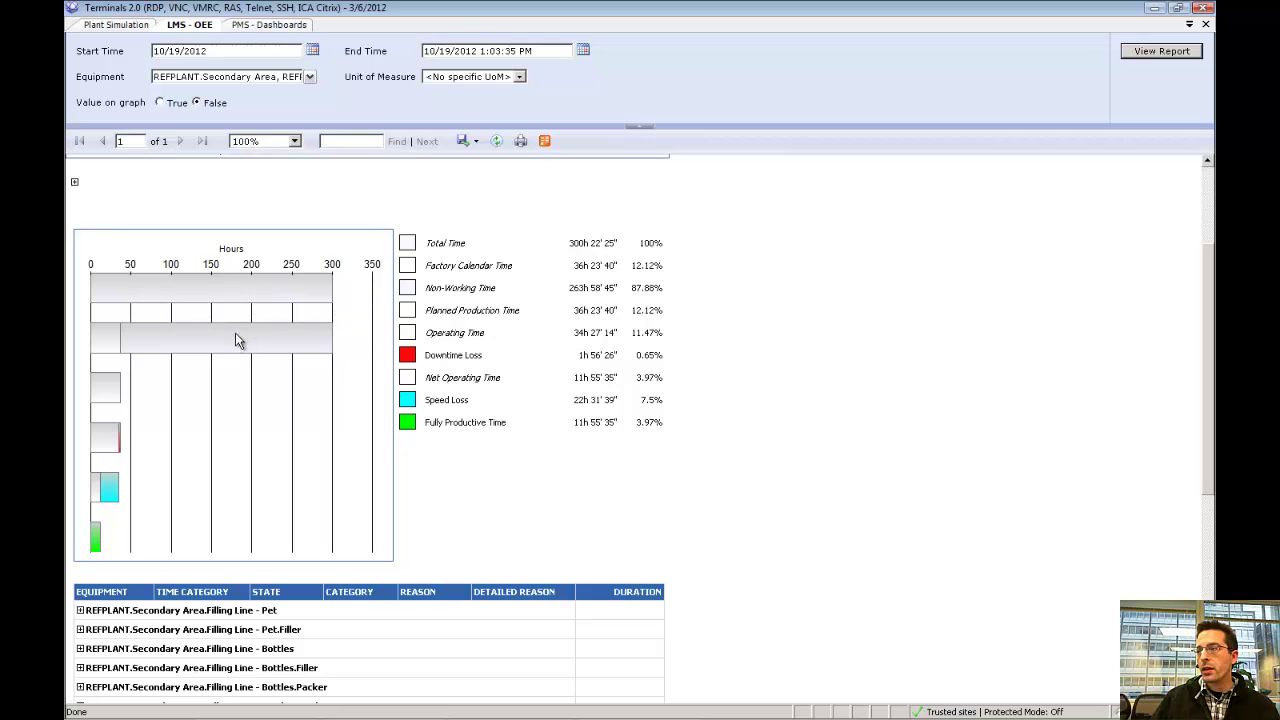
pyautogui.moveTo(233, 338)
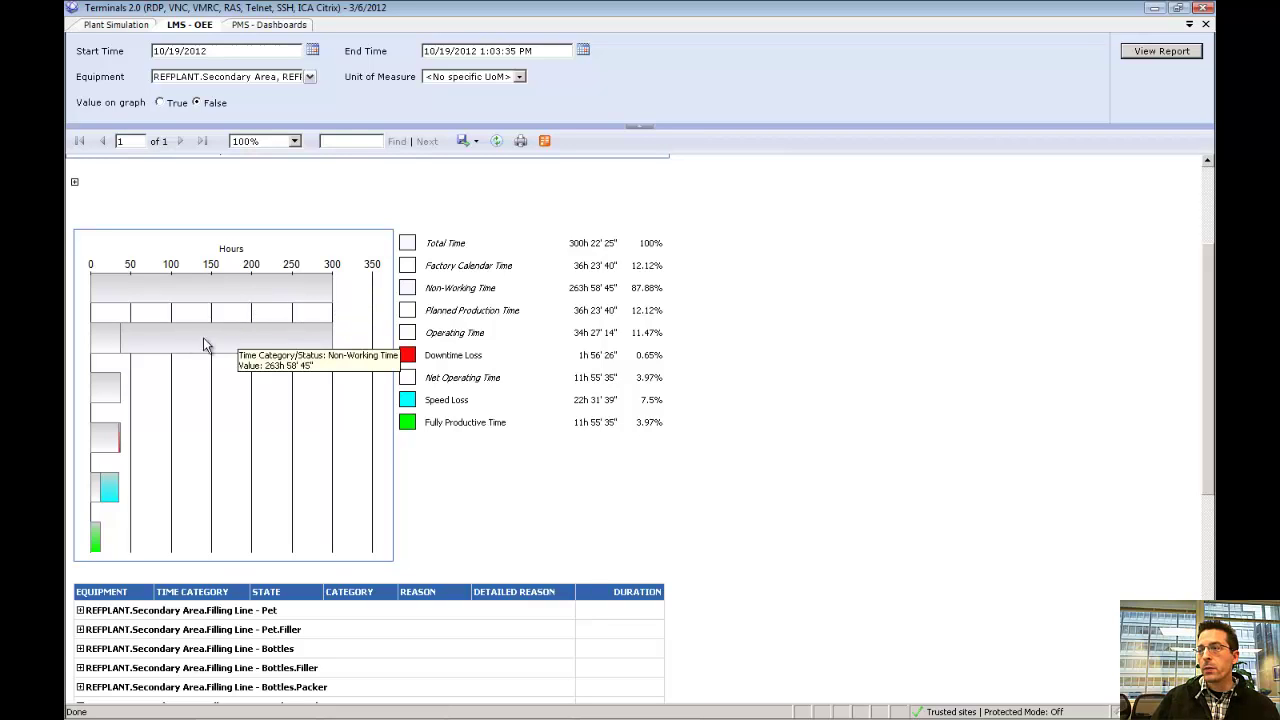
pyautogui.moveTo(108, 345)
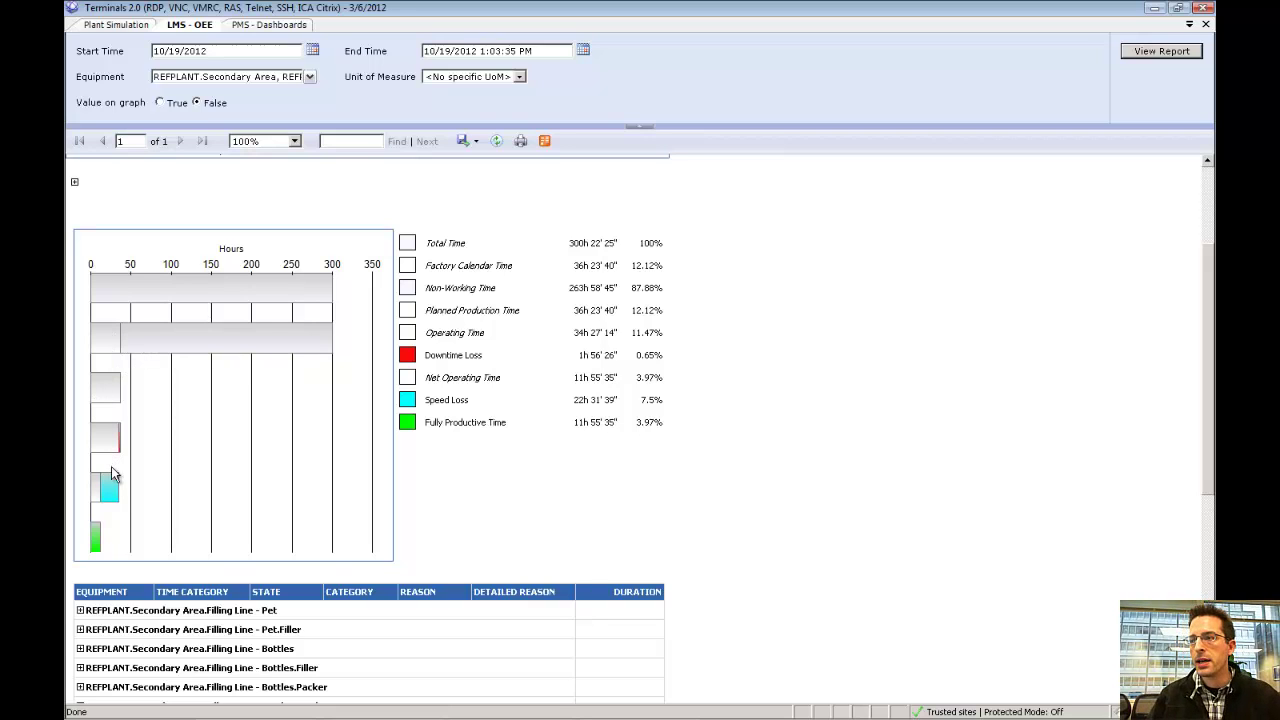
pyautogui.moveTo(95, 540)
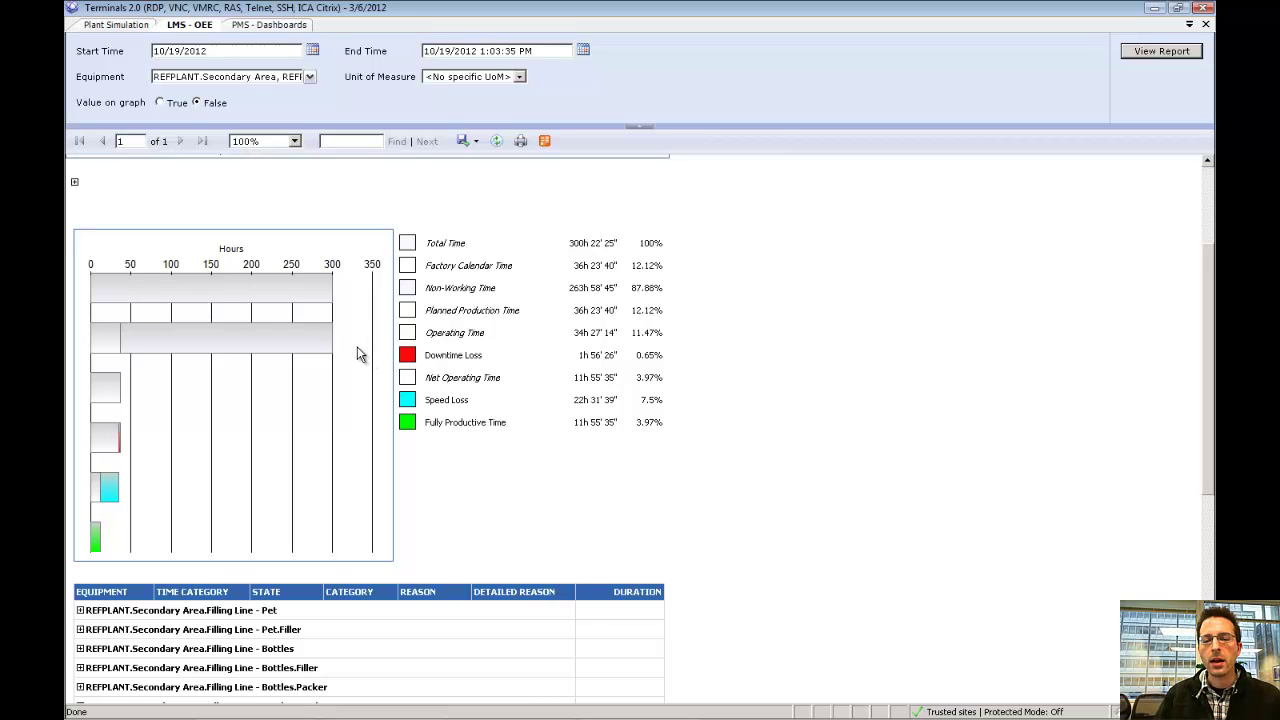
# - Scroll down to the Total Time charts and drill through from the hours chart
pyautogui.scroll(-2, 357, 350)
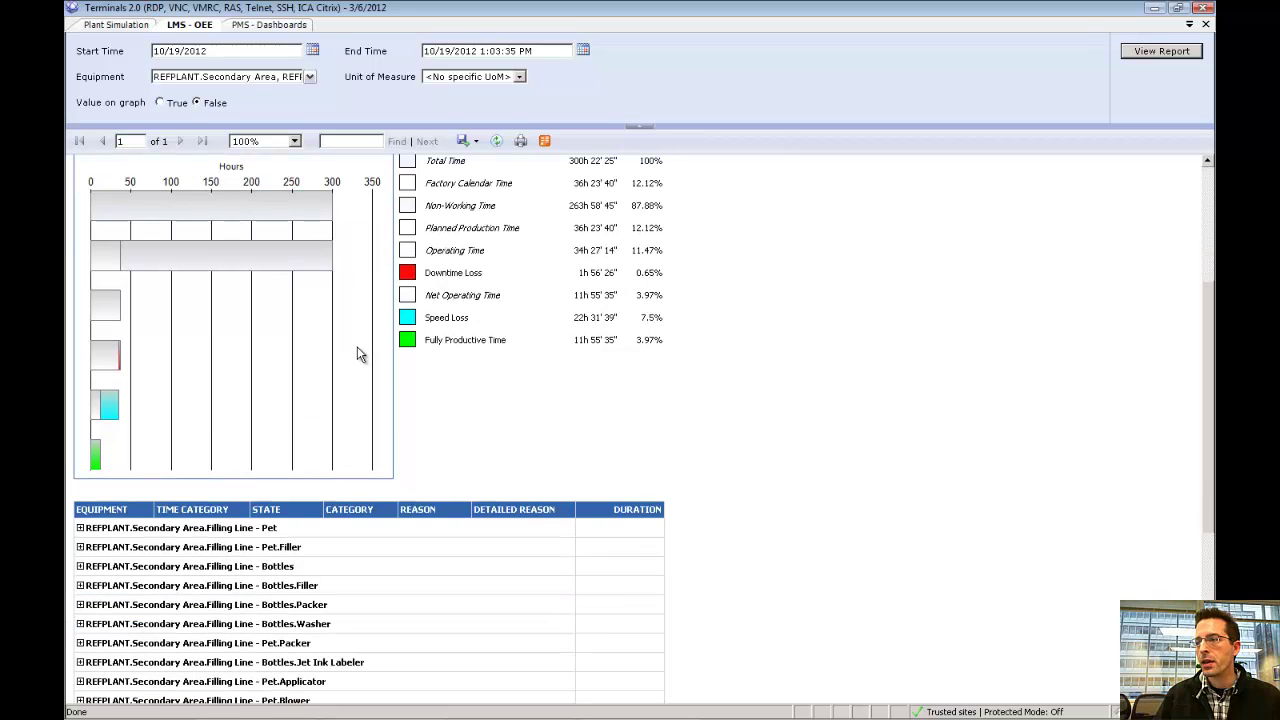
pyautogui.scroll(-5, 459, 317)
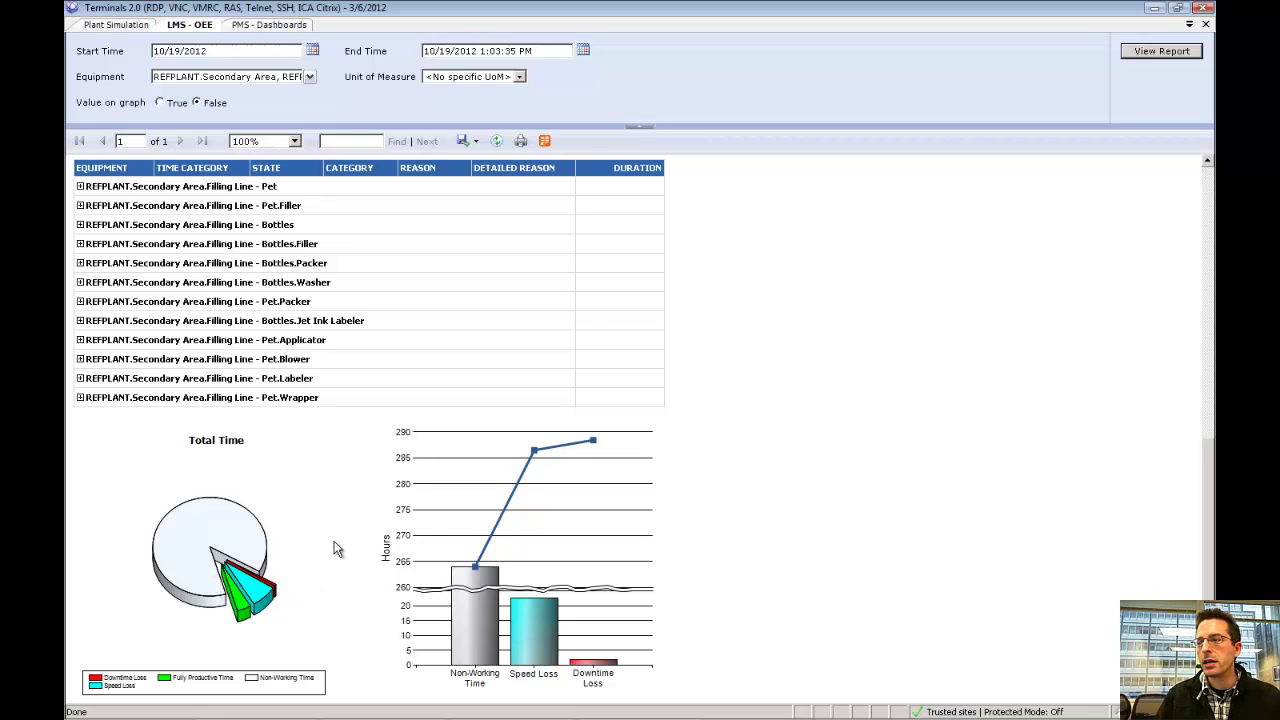
pyautogui.click(594, 575)
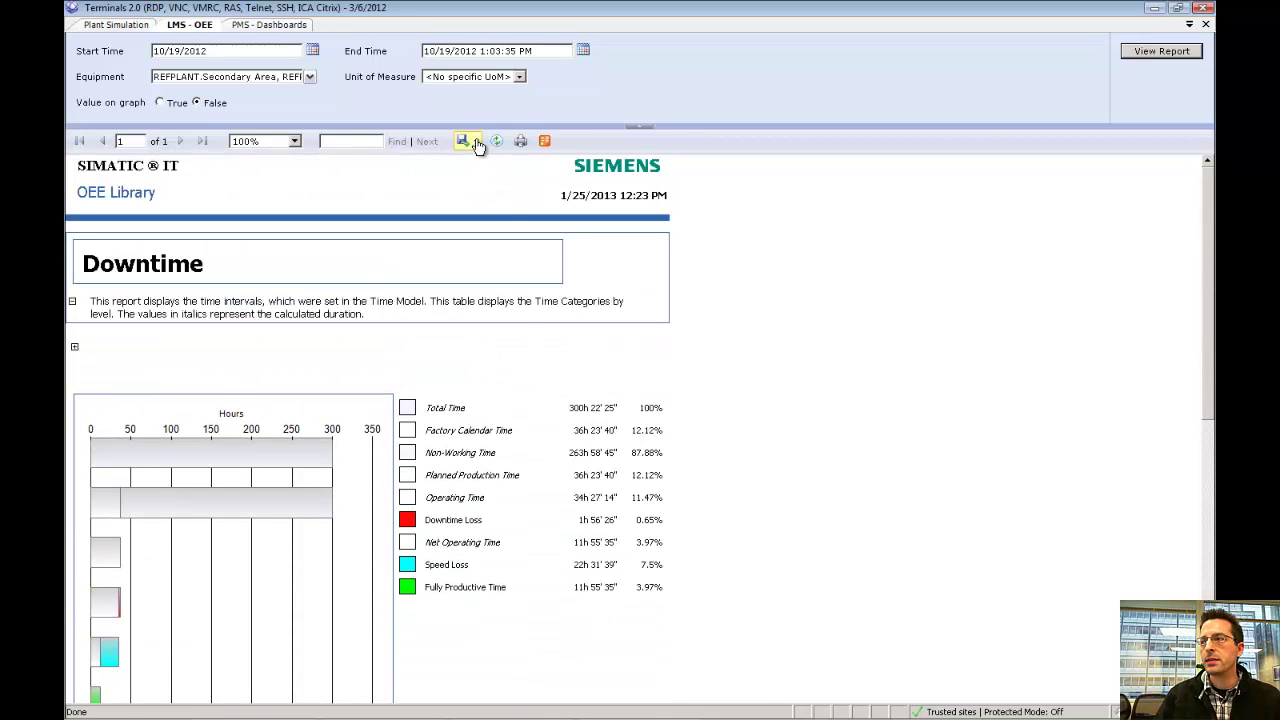
pyautogui.click(466, 141)
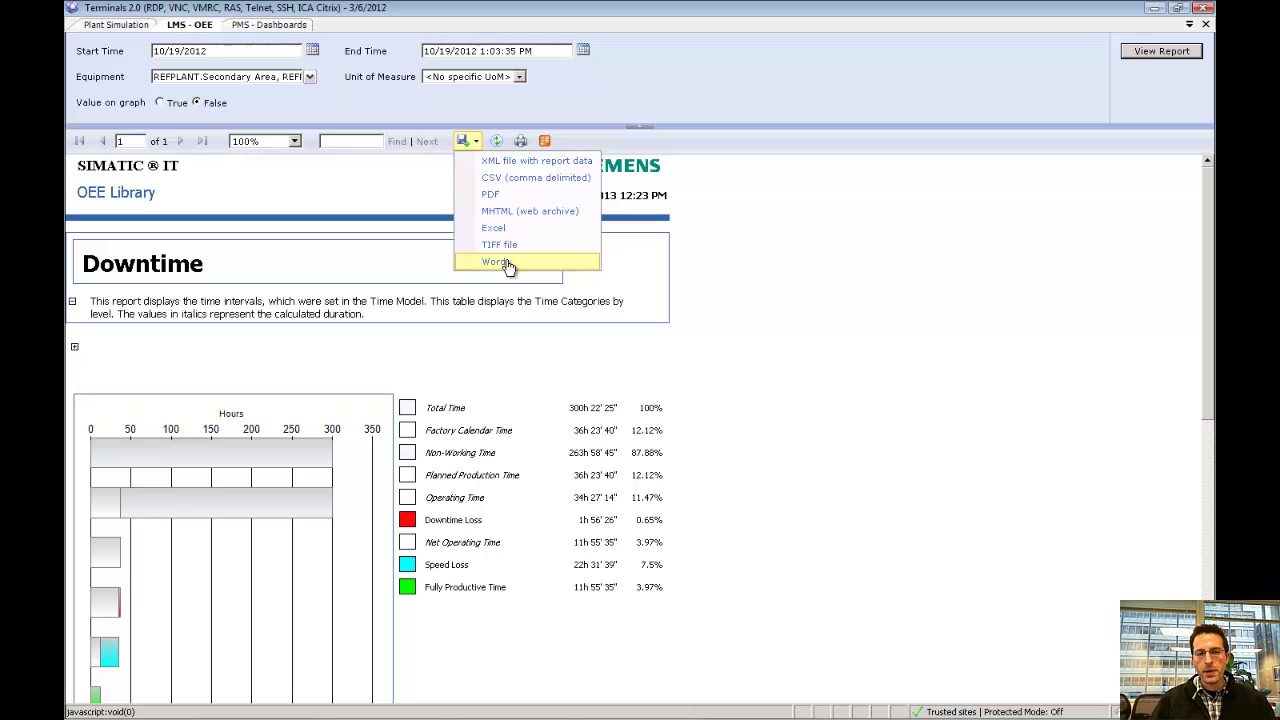
pyautogui.click(908, 411)
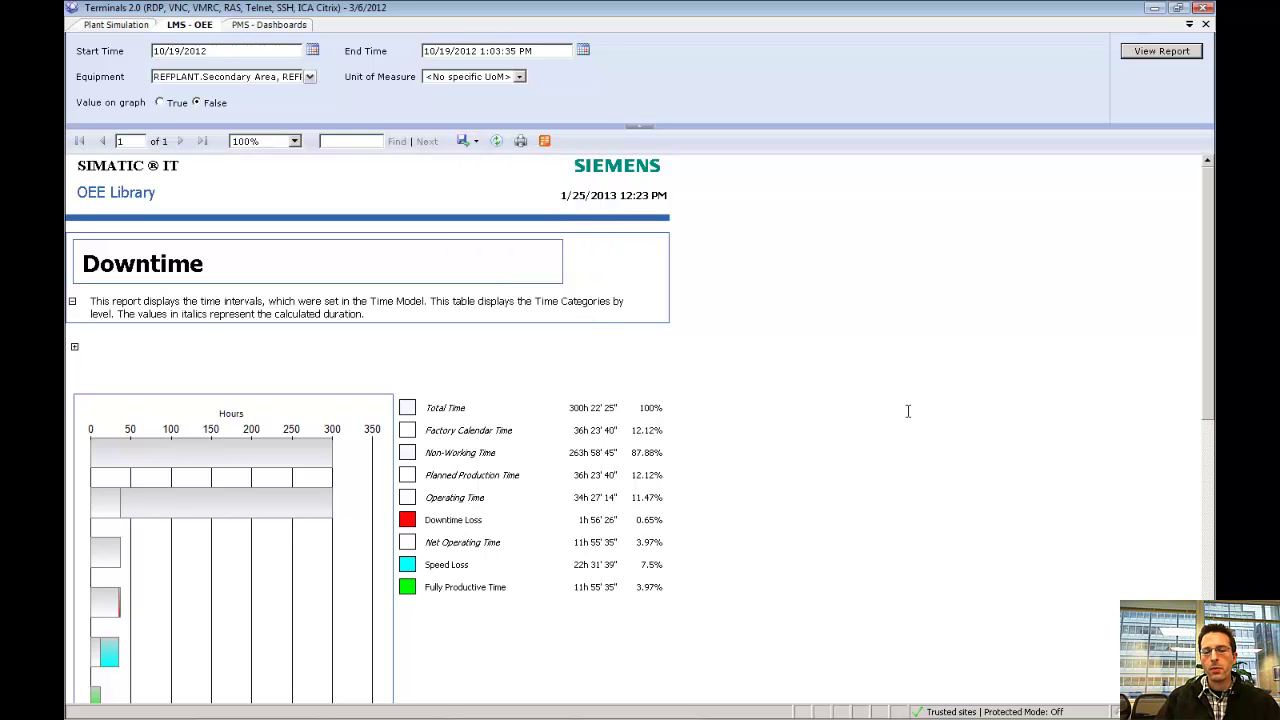